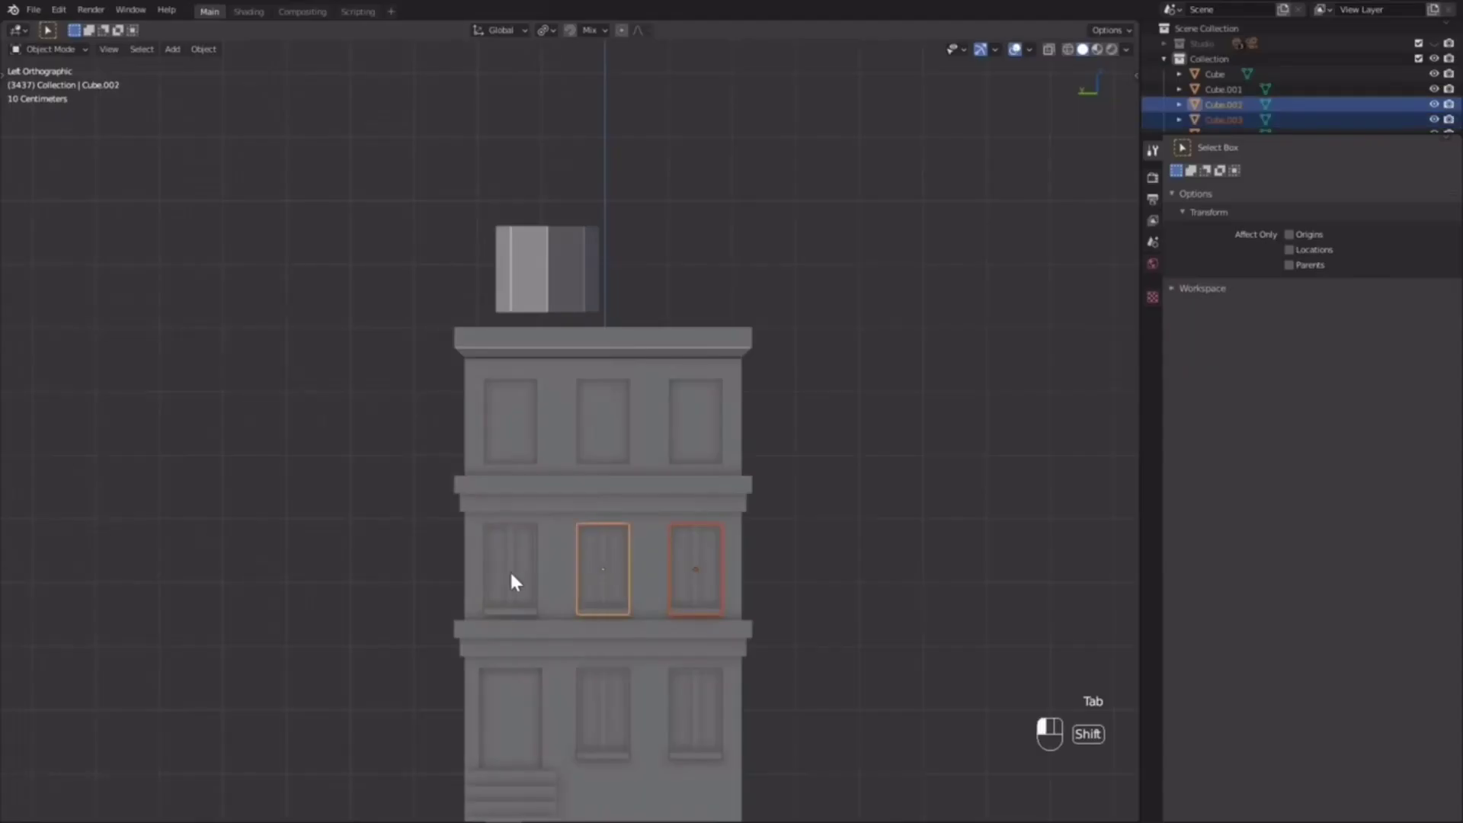
Move past the intro gameplay clips to a new Baseplate place with only a spawn pad
{"action": "left_click", "coordinate": [509, 570], "text": "shift"}
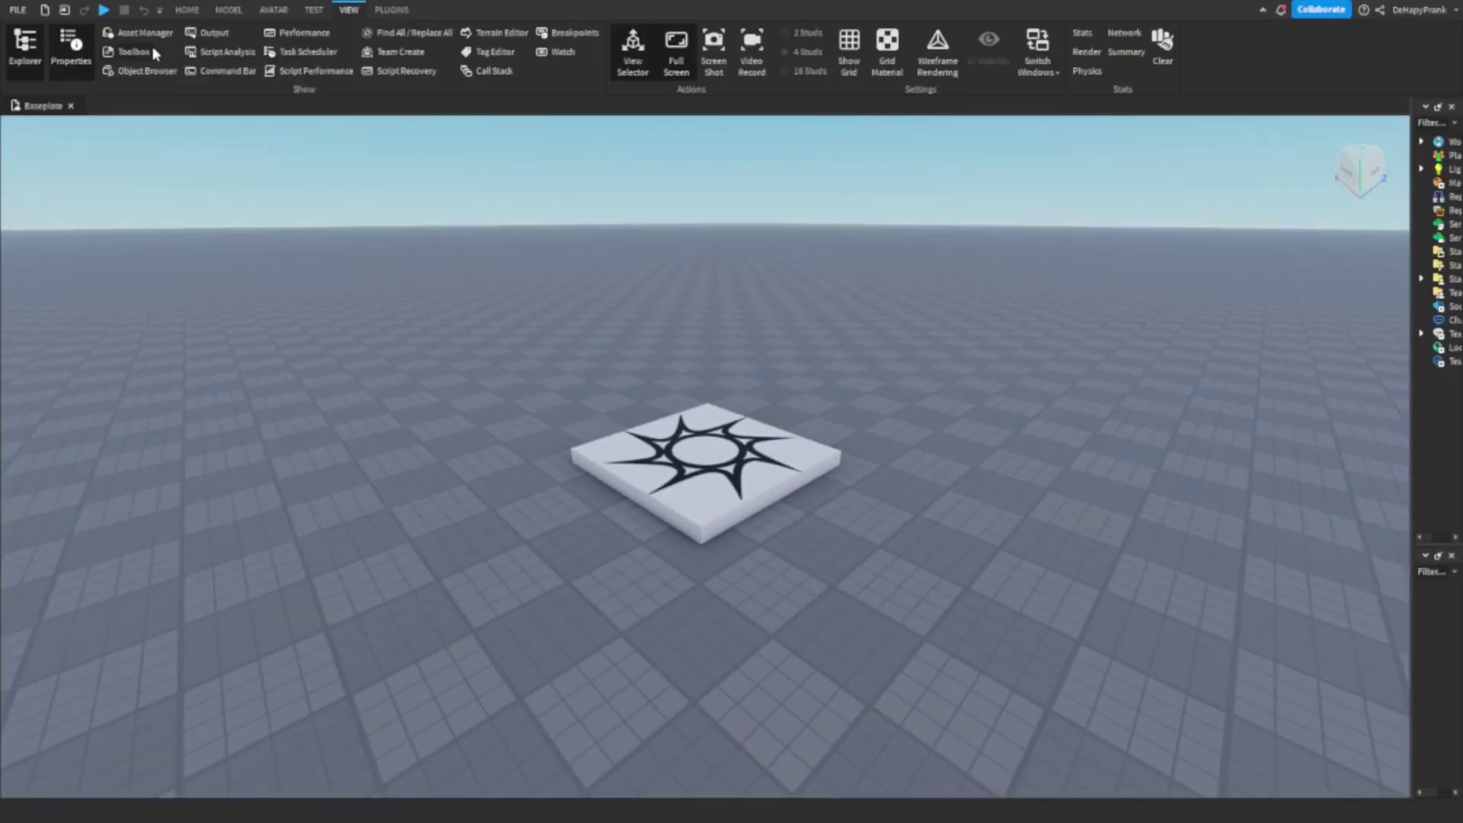
Open the Toolbox asset search, then the Beta Features settings to enable the AI assistant
{"action": "left_click", "coordinate": [145, 52]}
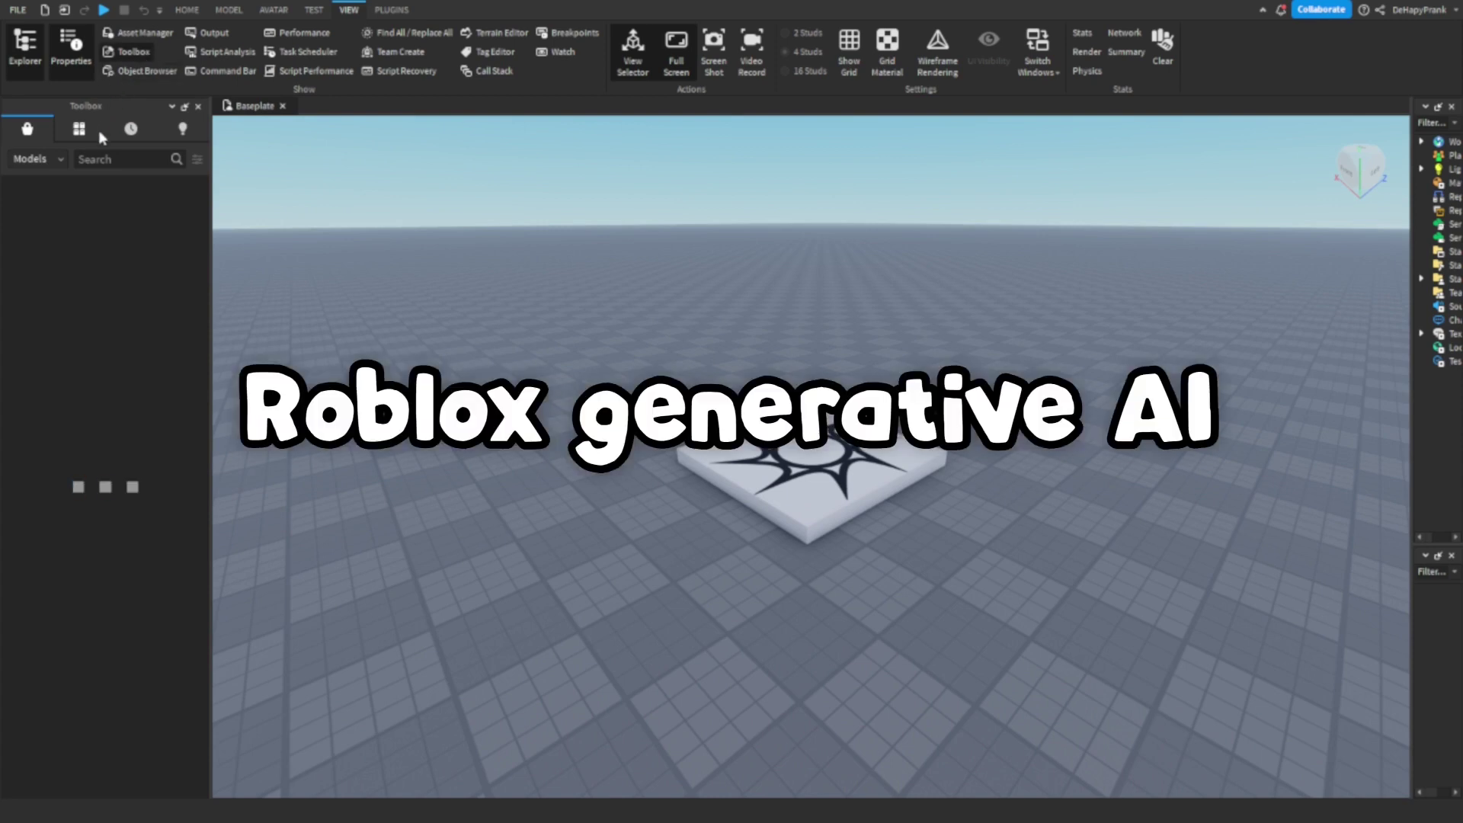
{"action": "left_click", "coordinate": [97, 158]}
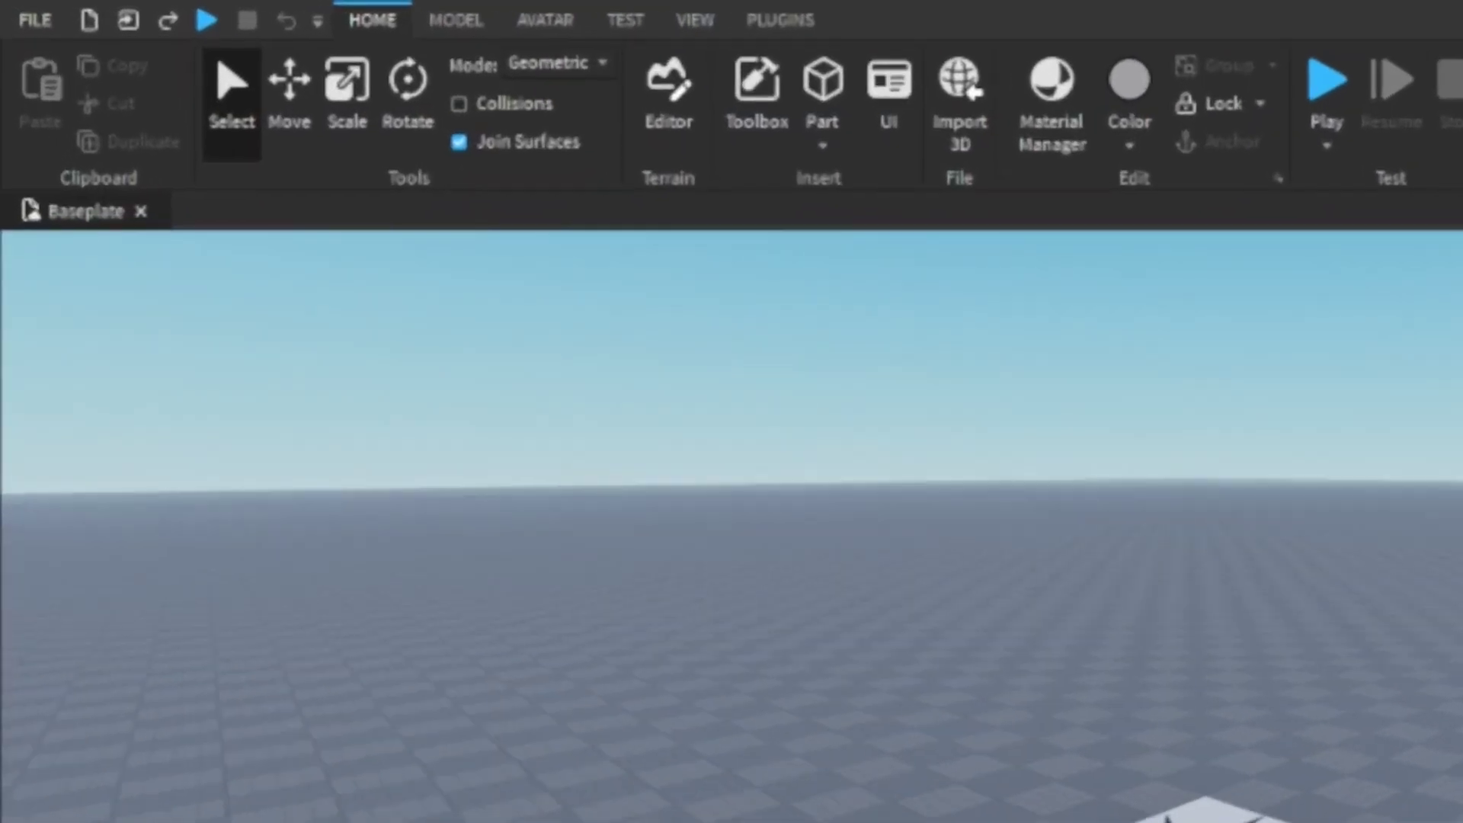
{"action": "left_click", "coordinate": [17, 10]}
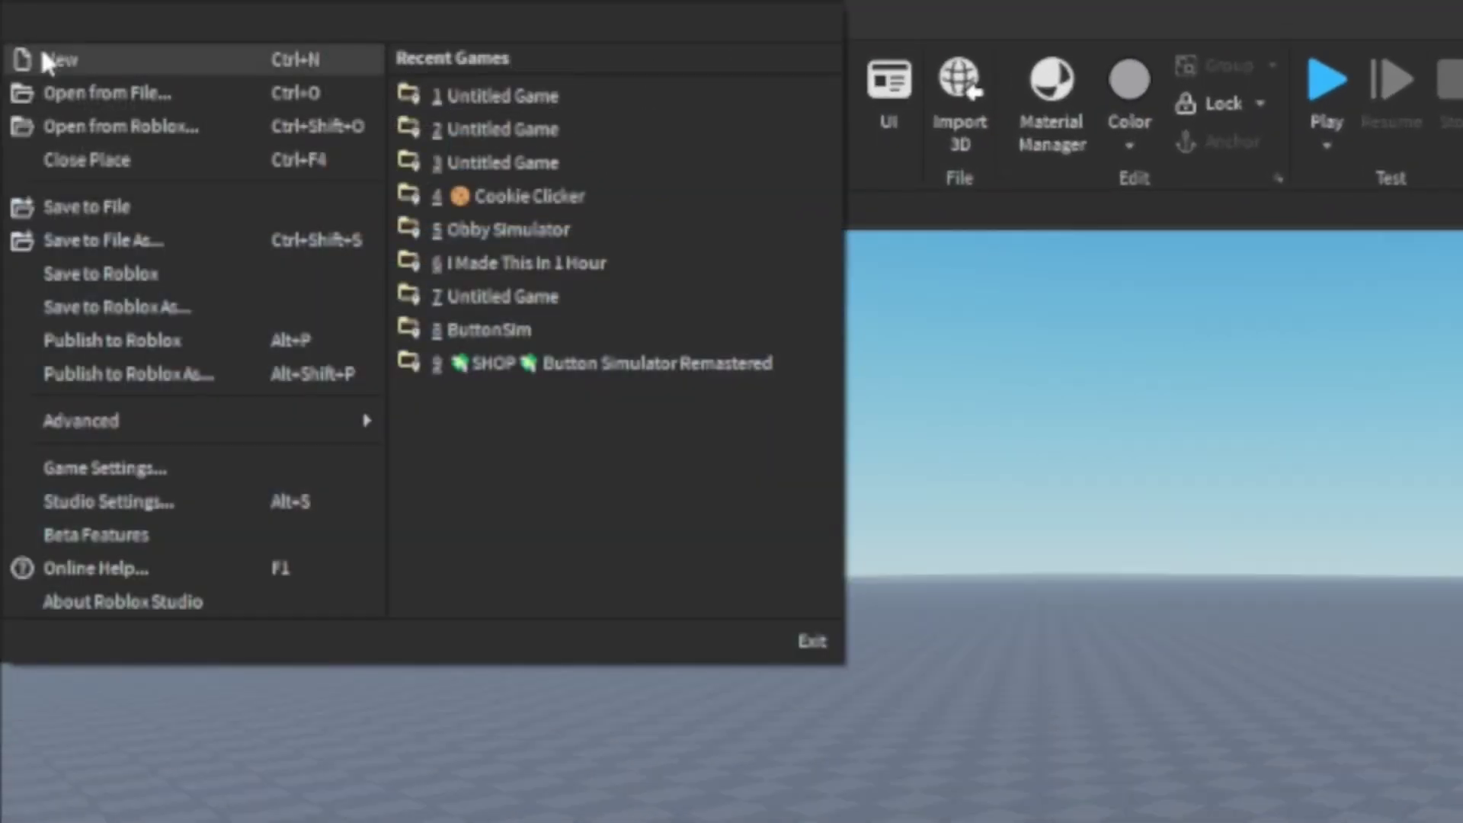
{"action": "left_click", "coordinate": [96, 534]}
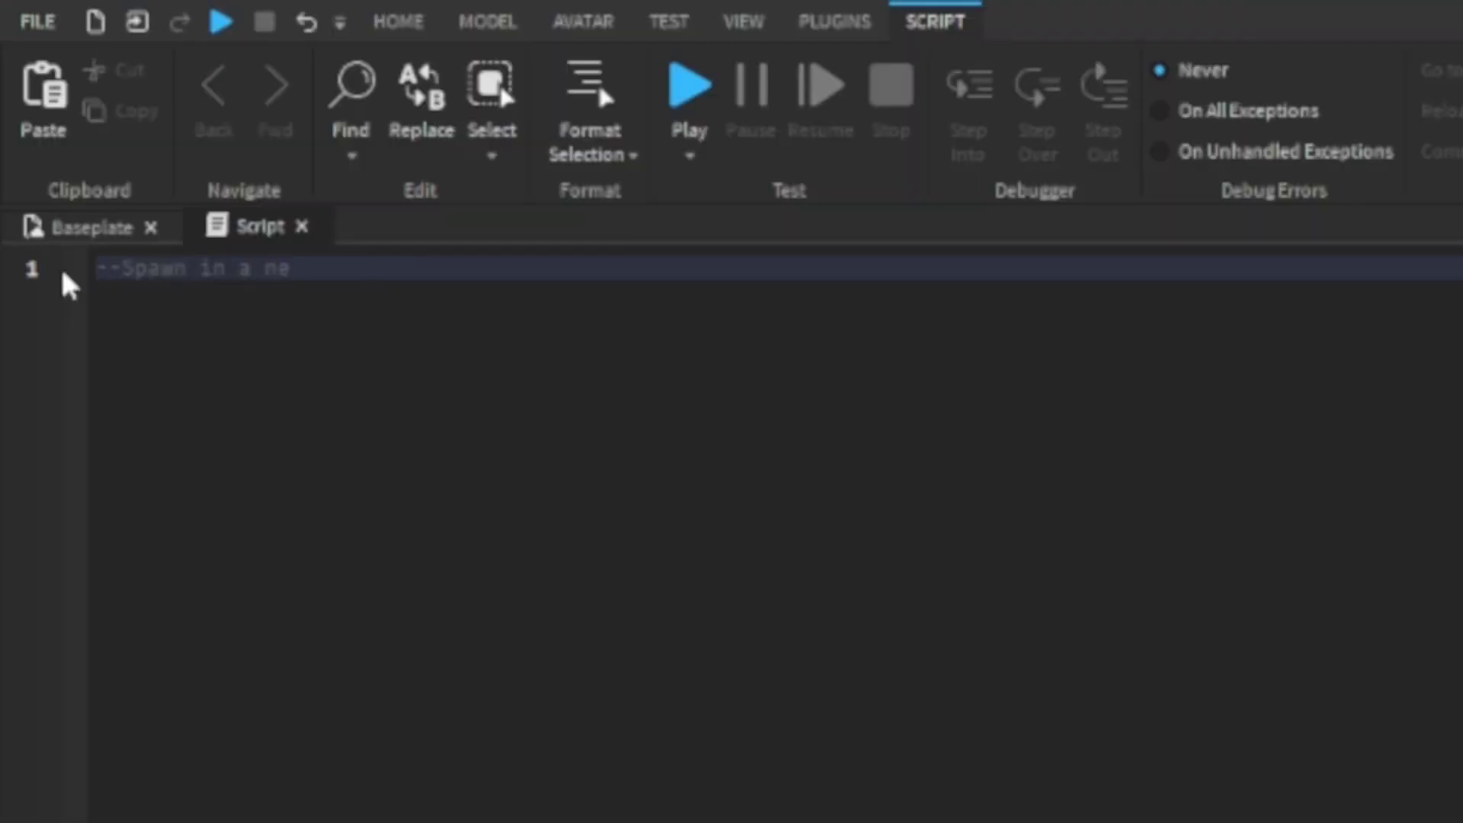
Complete the comment '--Spawn in a new part every second', accept the generated code, and playtest
{"action": "type", "text": "art every second"}
{"action": "key", "text": "Return"}
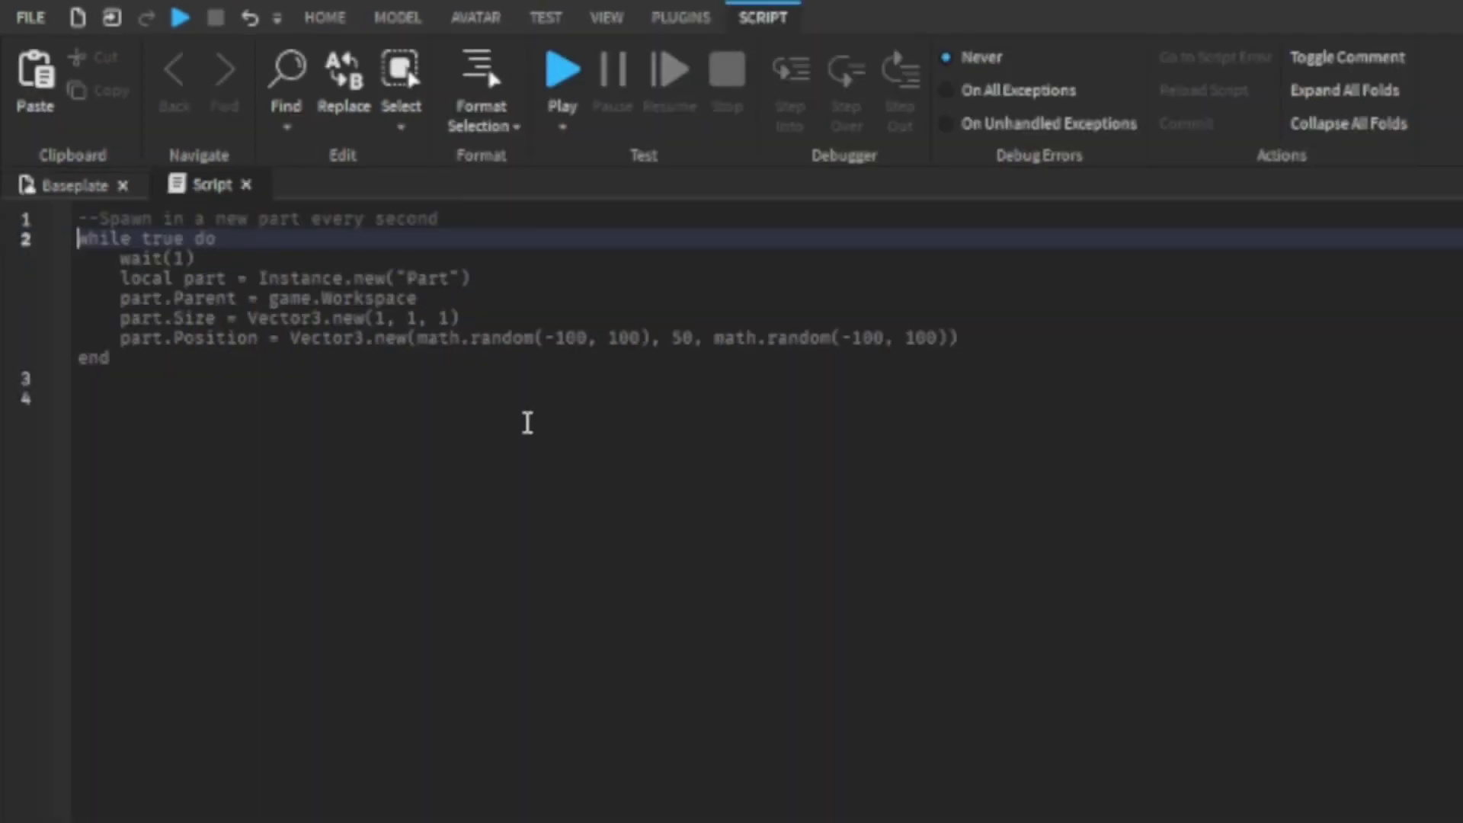
{"action": "key", "text": "Tab"}
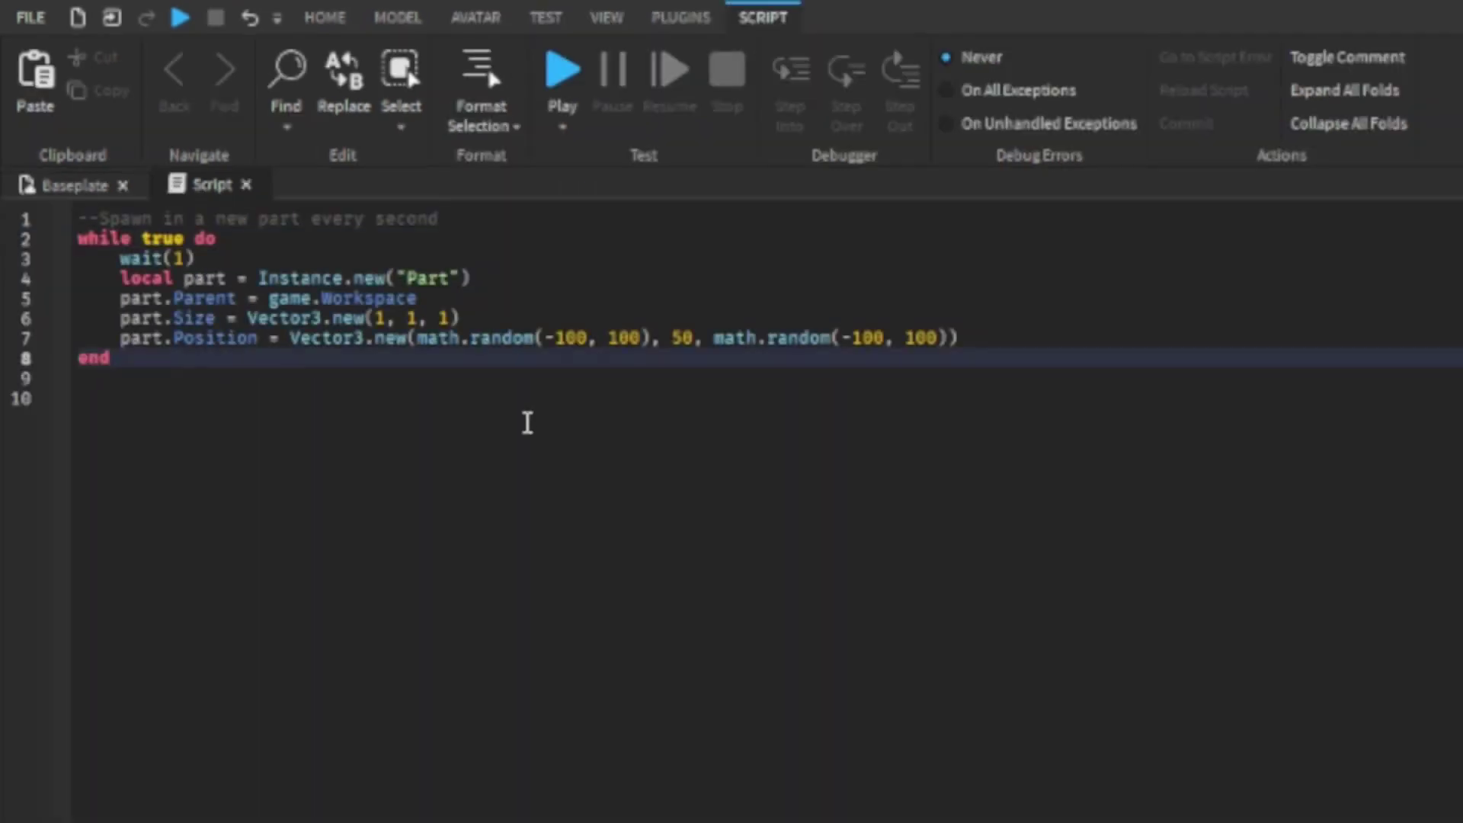
{"action": "key", "text": "F5"}
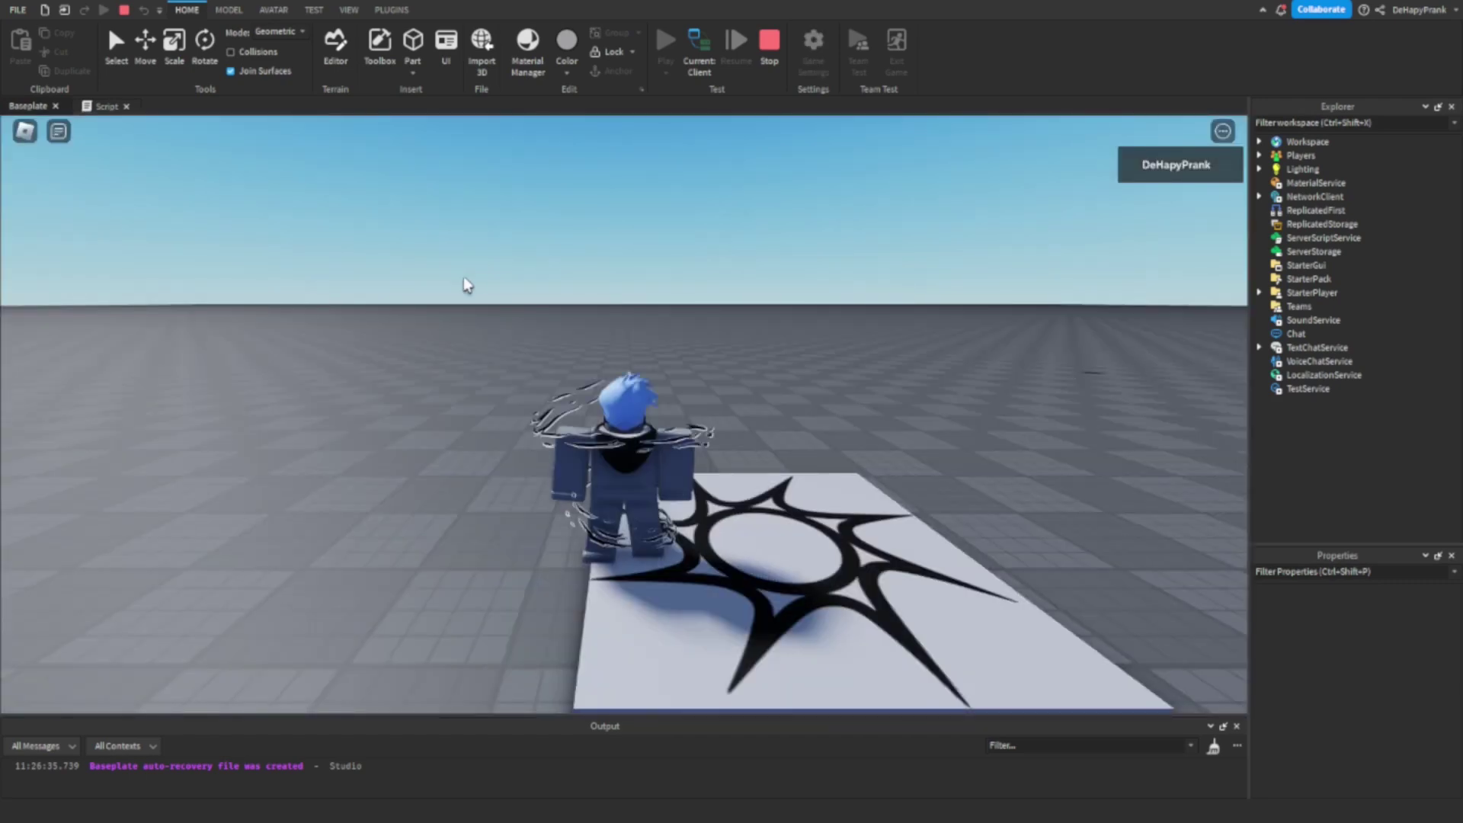
Walk the avatar across the baseplate among the spawned parts, then stop the playtest
{"action": "key", "text": "a"}
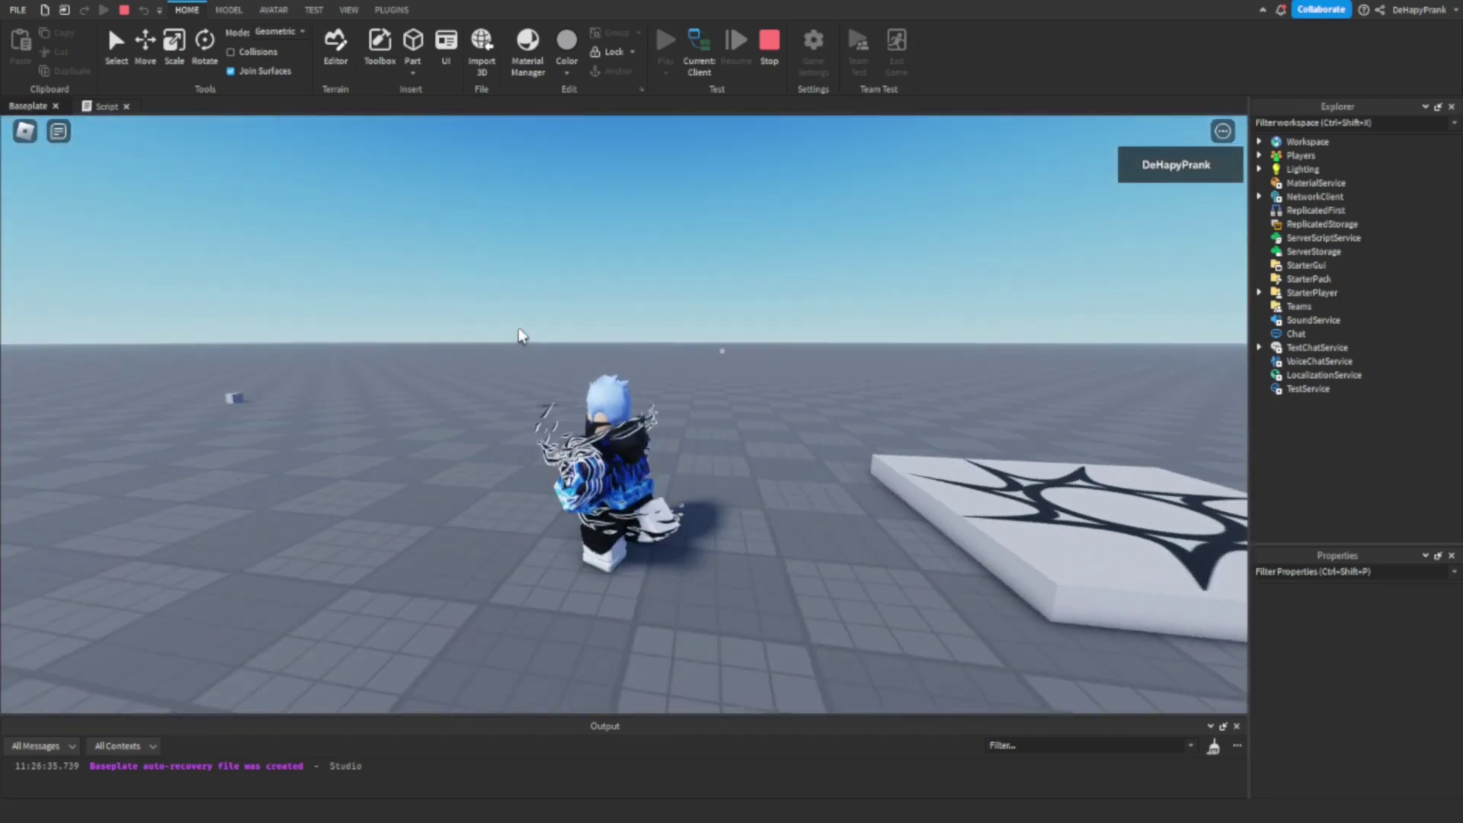
{"action": "key", "text": "w"}
{"action": "key", "text": "shift+F5"}
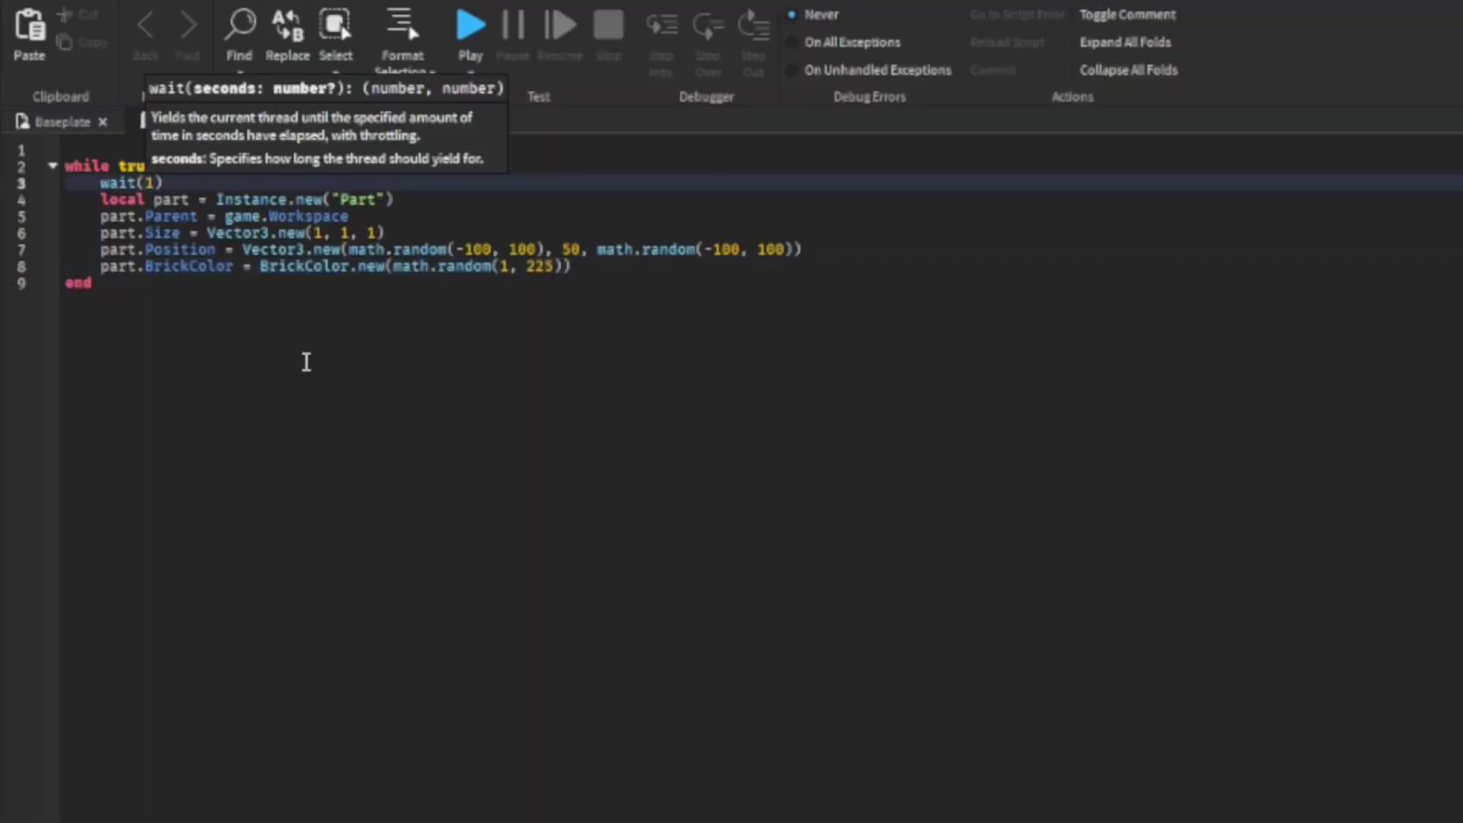
Change the script's wait value to 0.1 so parts spawn faster
{"action": "type", "text": "0.1"}
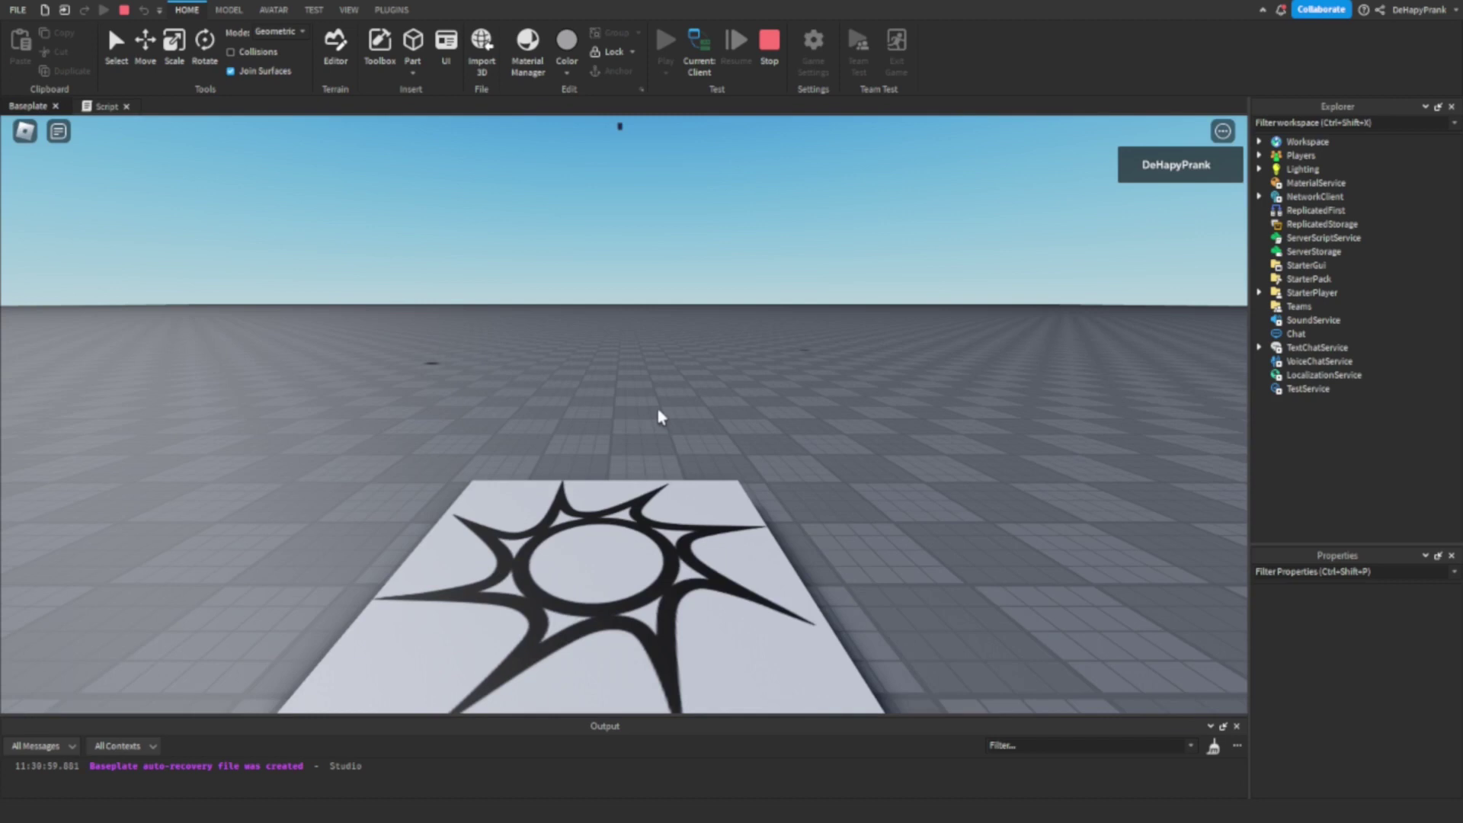
{"action": "scroll", "coordinate": [663, 414], "scroll_direction": "down", "scroll_amount": 10}
{"action": "scroll", "coordinate": [724, 391], "scroll_direction": "up", "scroll_amount": 5}
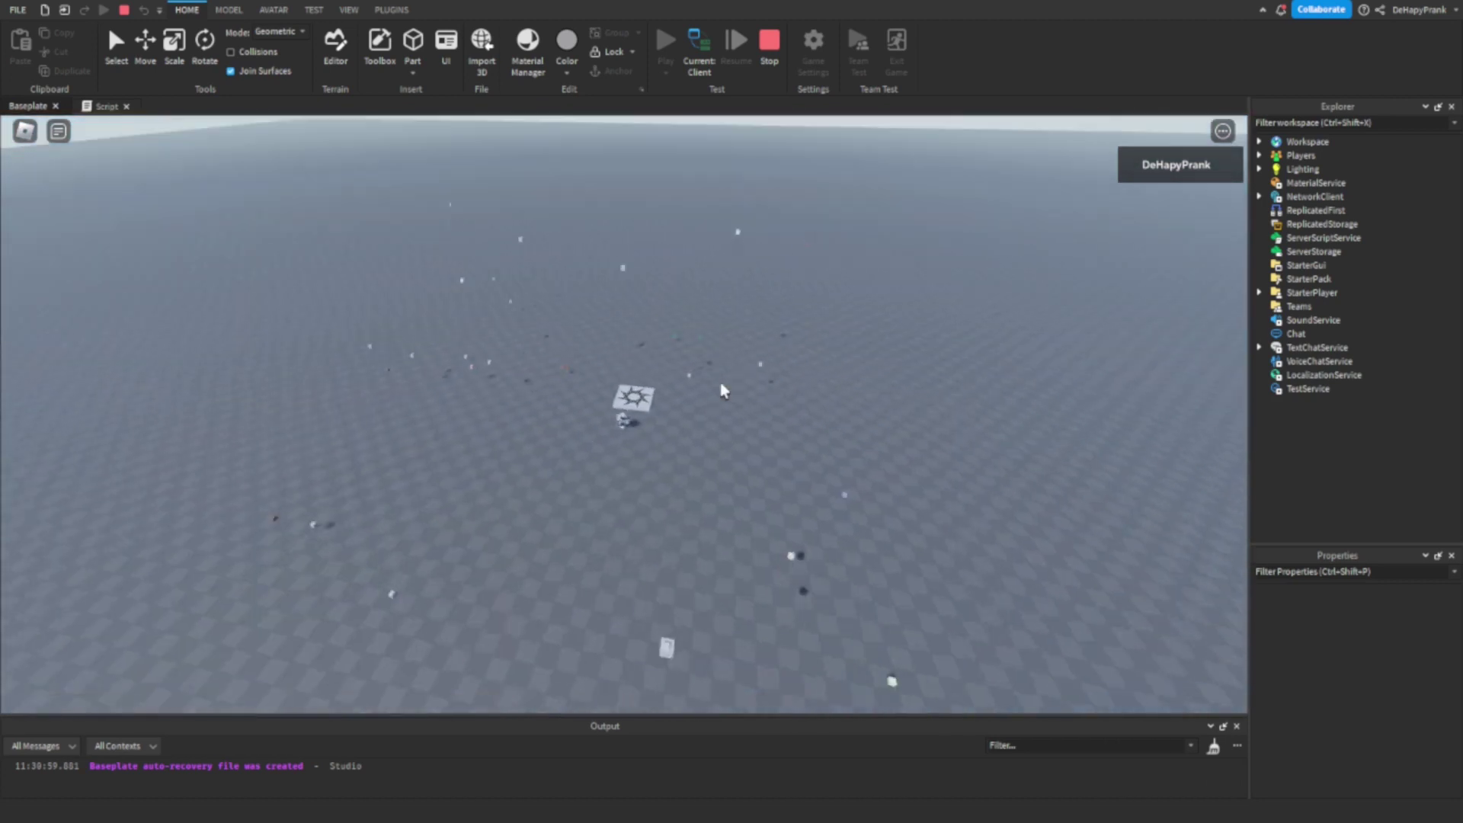
{"action": "scroll", "coordinate": [745, 389], "scroll_direction": "down", "scroll_amount": 3}
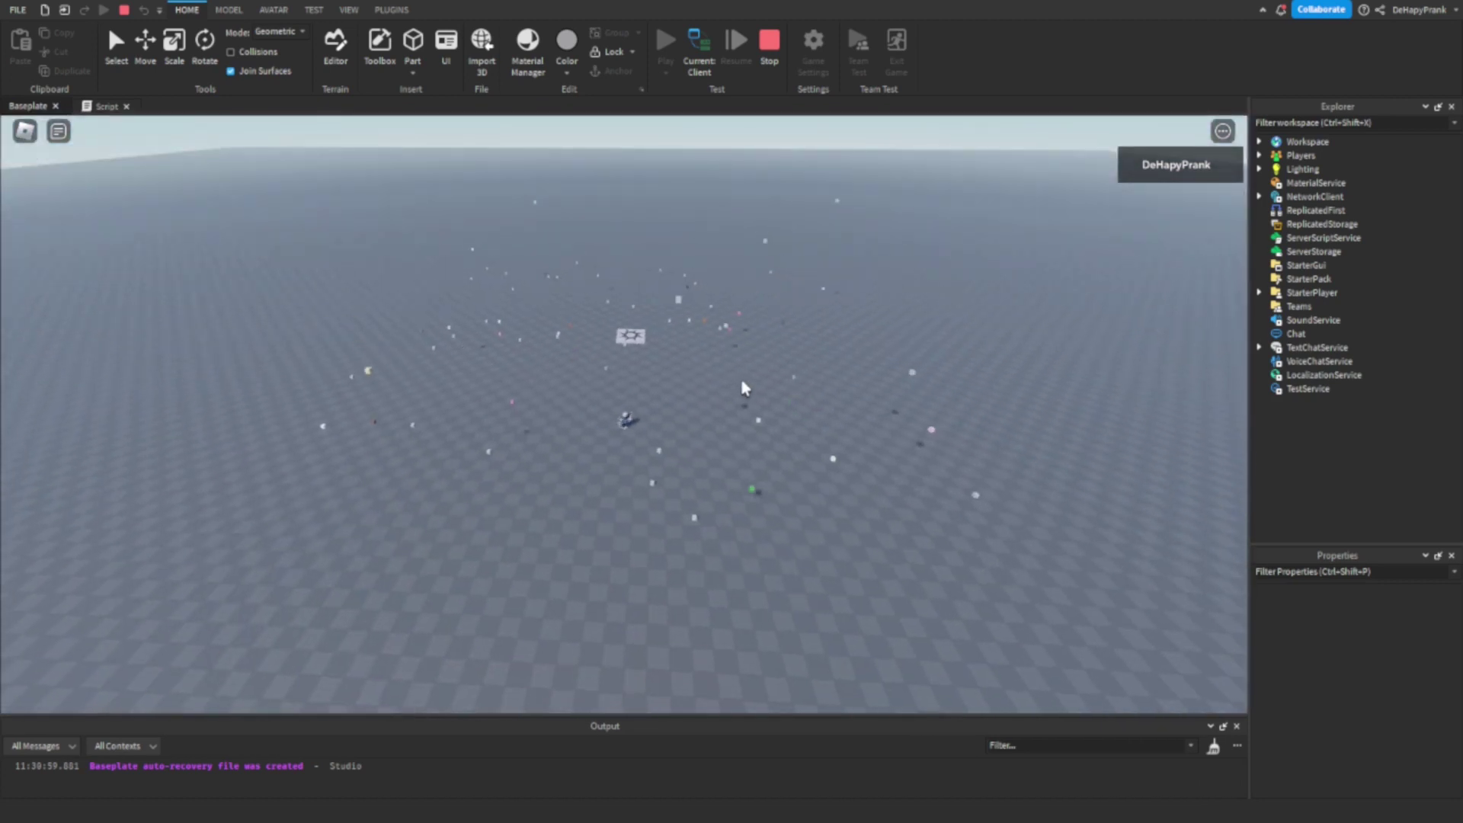
Orbit the camera around the randomly coloured cubes scattered over the baseplate
{"action": "right_click_drag", "start_coordinate": [742, 386], "coordinate": [742, 386]}
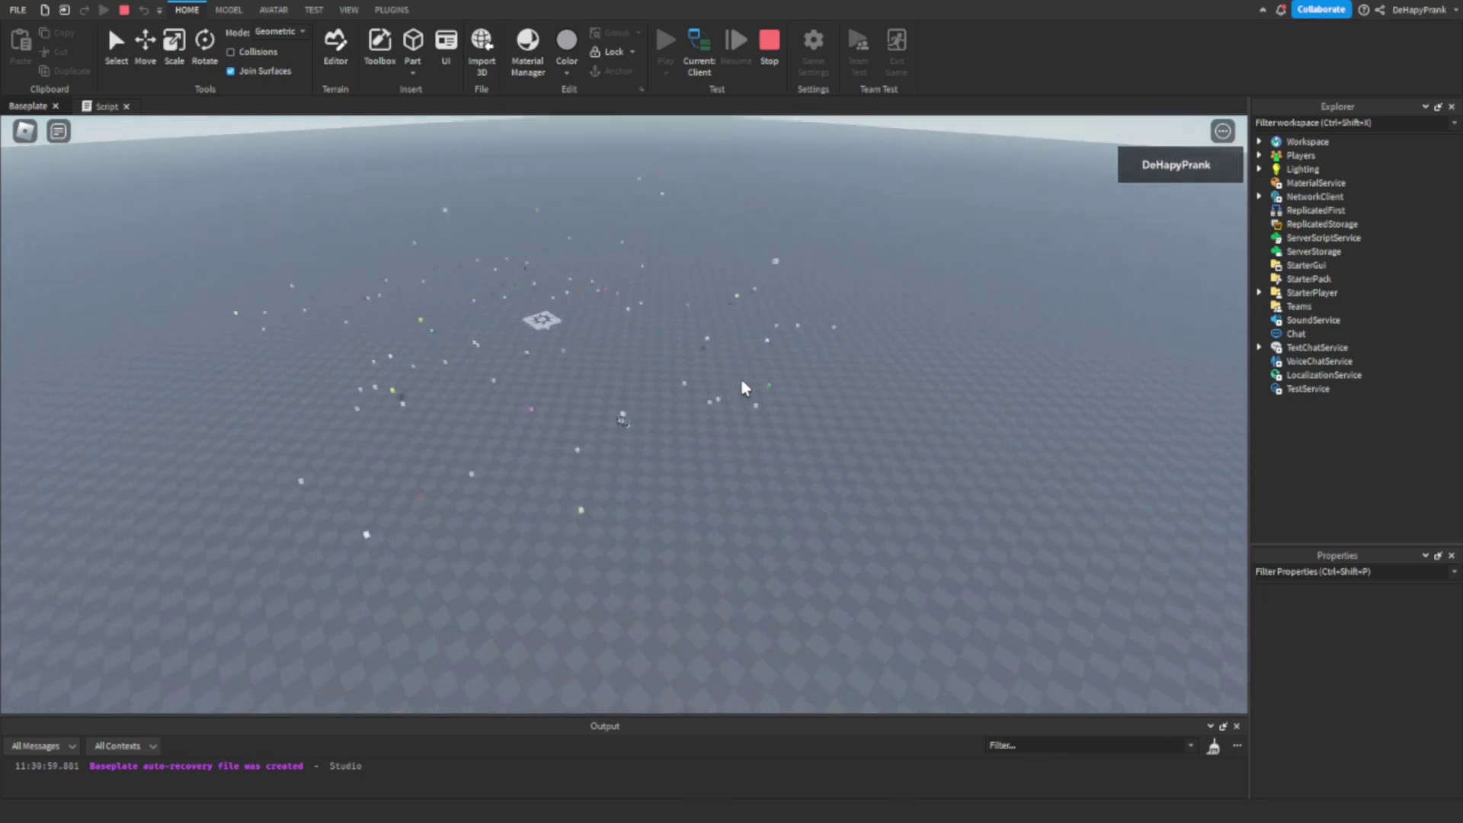
{"action": "scroll", "coordinate": [724, 379], "scroll_direction": "up", "scroll_amount": 10}
{"action": "scroll", "coordinate": [686, 463], "scroll_direction": "down", "scroll_amount": 10}
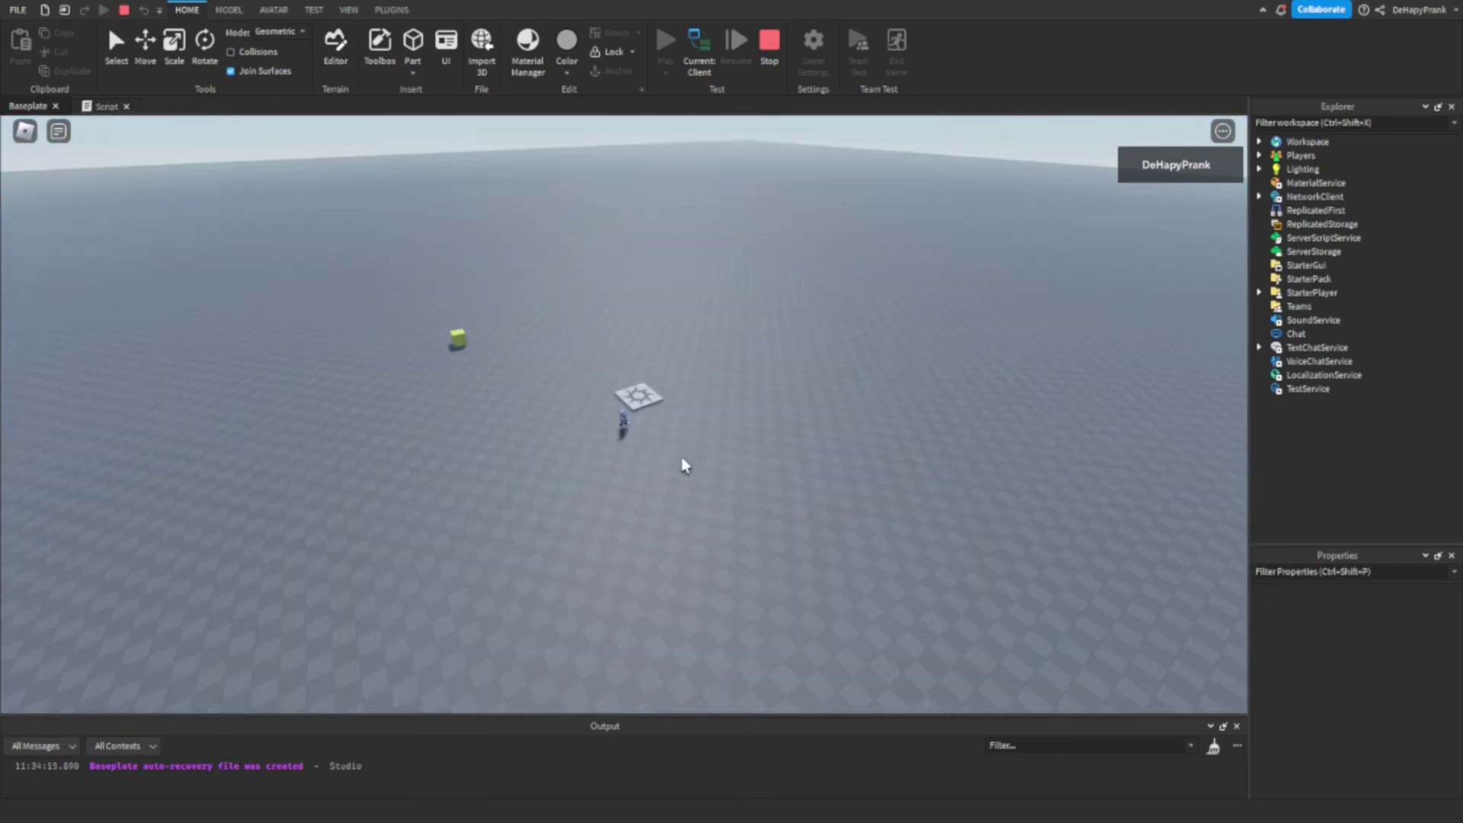
{"action": "right_click_drag", "start_coordinate": [686, 463], "coordinate": [676, 356]}
{"action": "scroll", "coordinate": [694, 463], "scroll_direction": "up", "scroll_amount": 6}
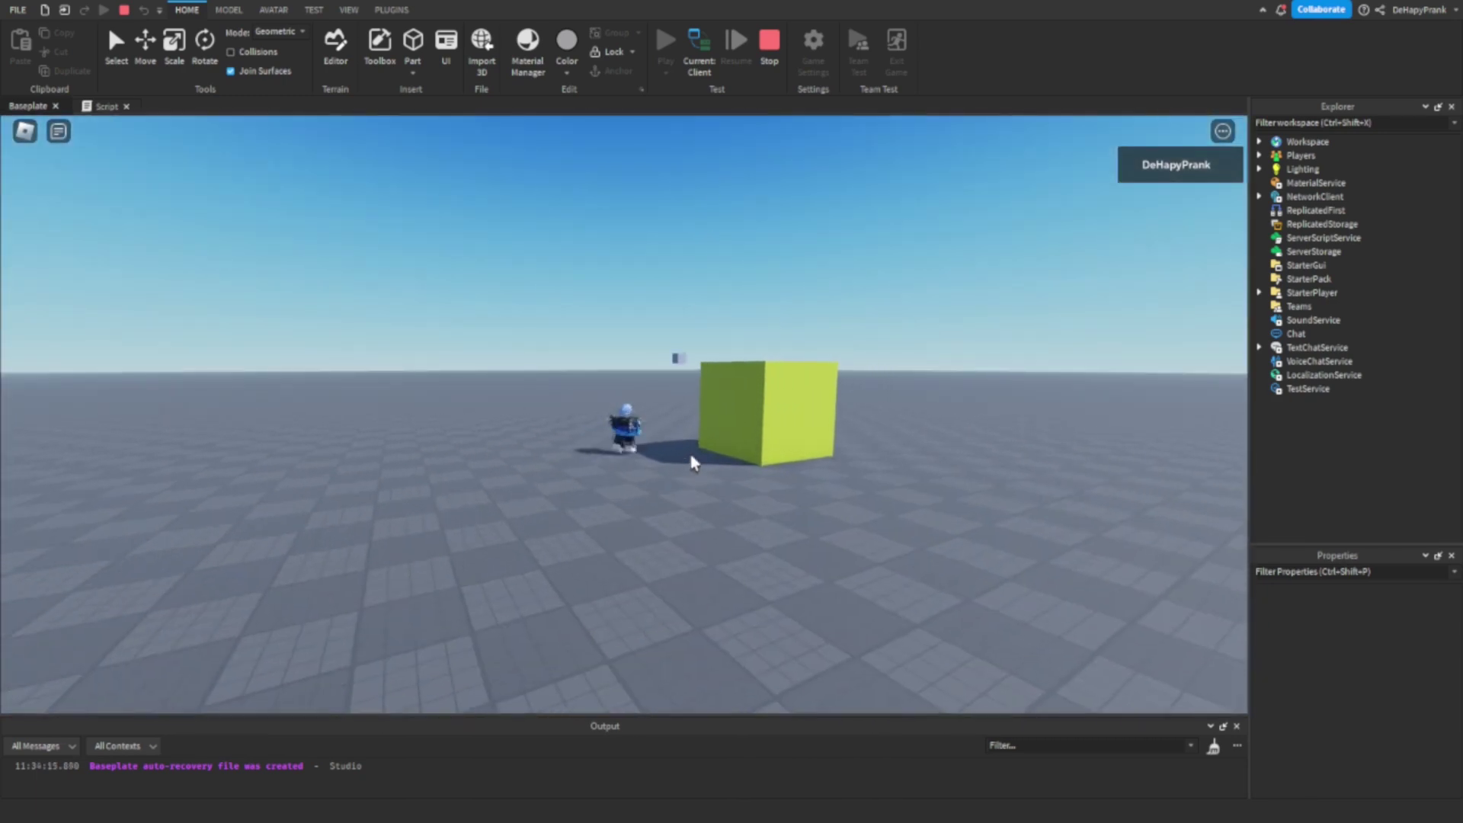
{"action": "scroll", "coordinate": [692, 457], "scroll_direction": "down", "scroll_amount": 8}
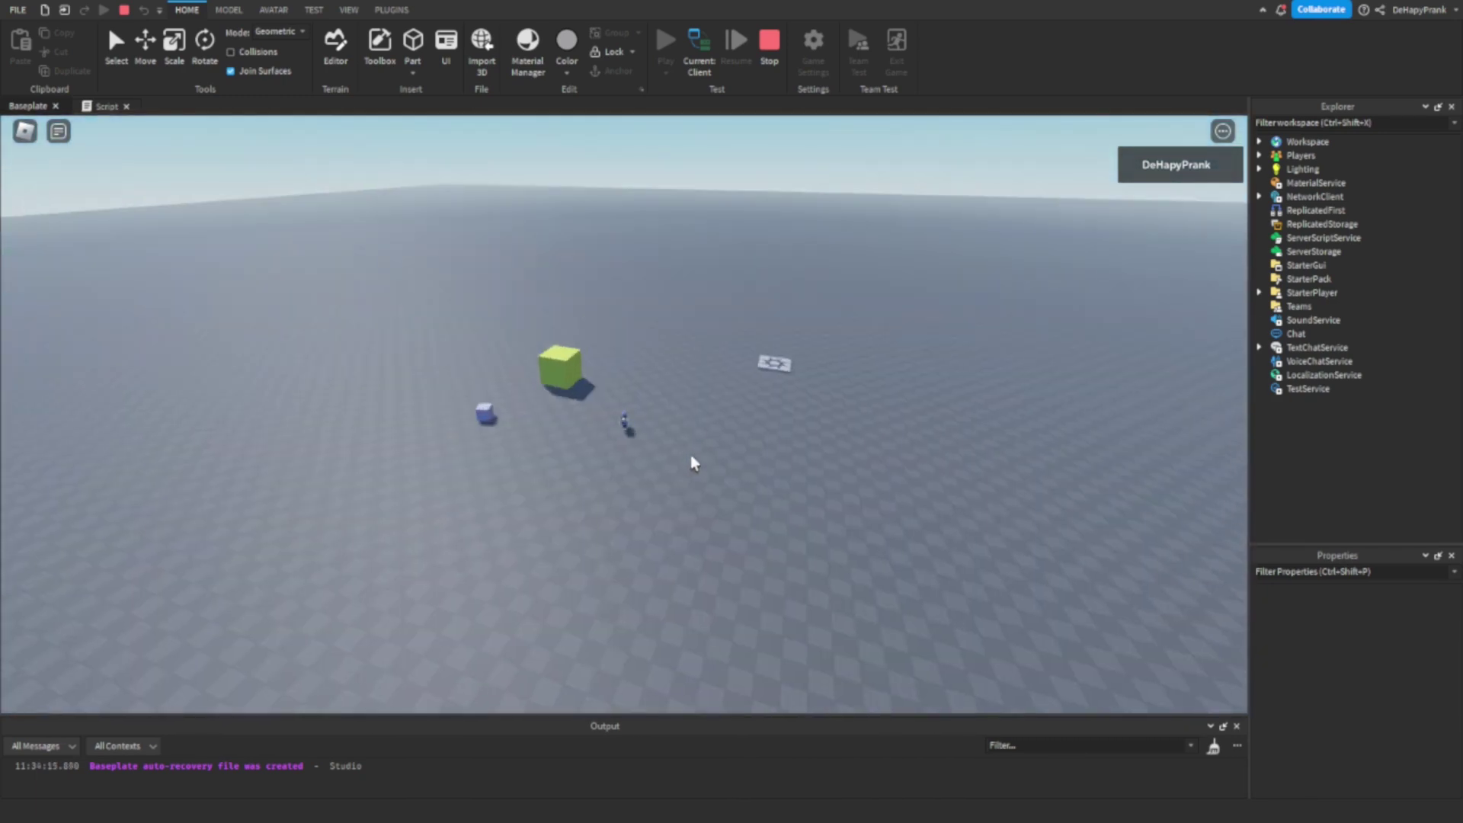
{"action": "right_click_drag", "start_coordinate": [692, 458], "coordinate": [692, 160]}
{"action": "scroll", "coordinate": [727, 265], "scroll_direction": "up", "scroll_amount": 6}
{"action": "scroll", "coordinate": [728, 265], "scroll_direction": "down", "scroll_amount": 8}
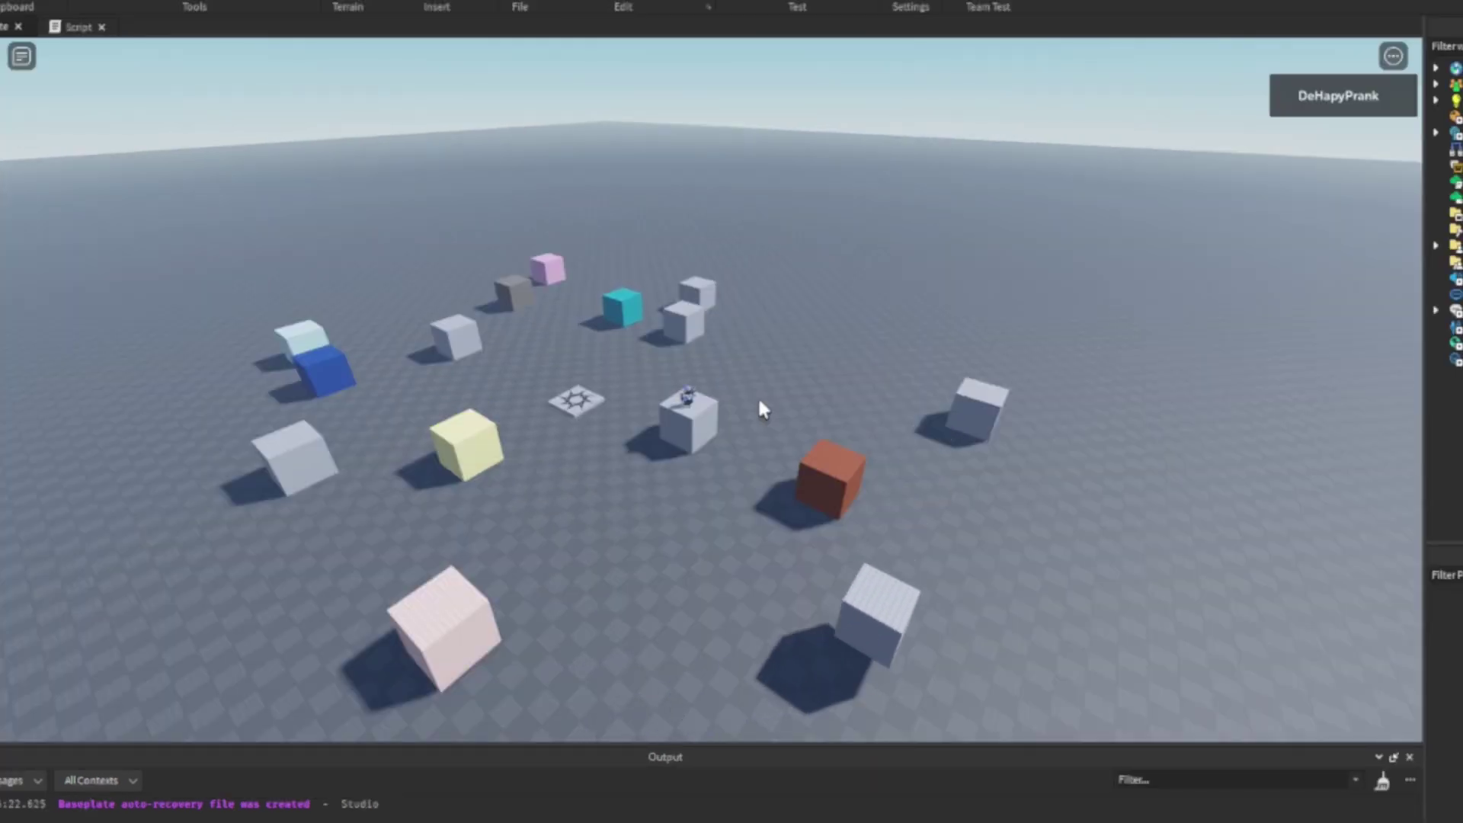
{"action": "right_click_drag", "start_coordinate": [759, 403], "coordinate": [759, 403]}
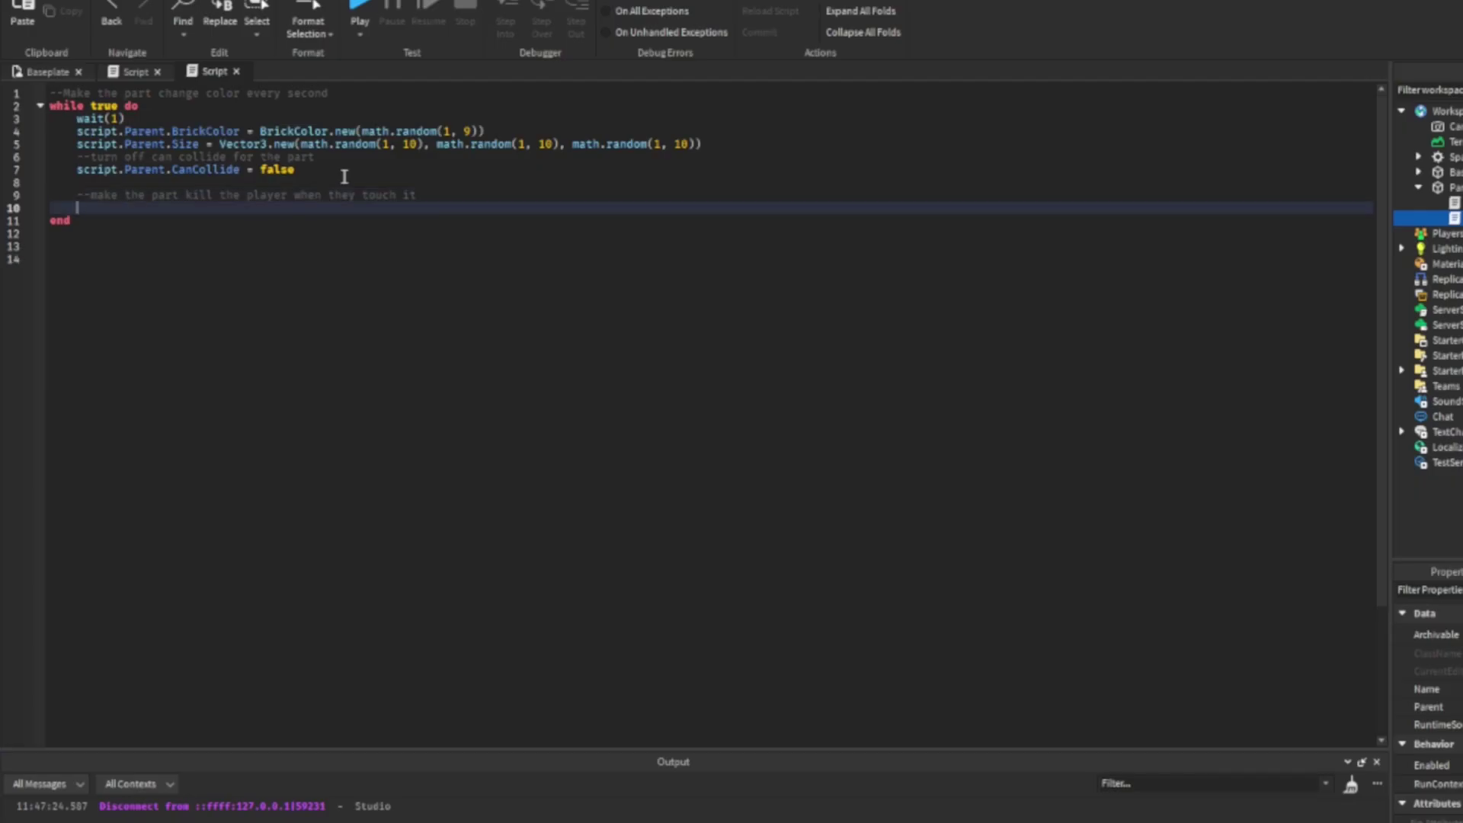
Insert the kill-on-touch handler setting Humanoid Health to 0, then select the FloatsInWater and CanCollide lines
{"action": "type", "text": "script.Parent.Touched:connect(function(hit) \tif hit.Parent:findFirstChild(\"Humanoid\") then \t\thit.Parent.Humanoid.Health = 0 \tend end)"}
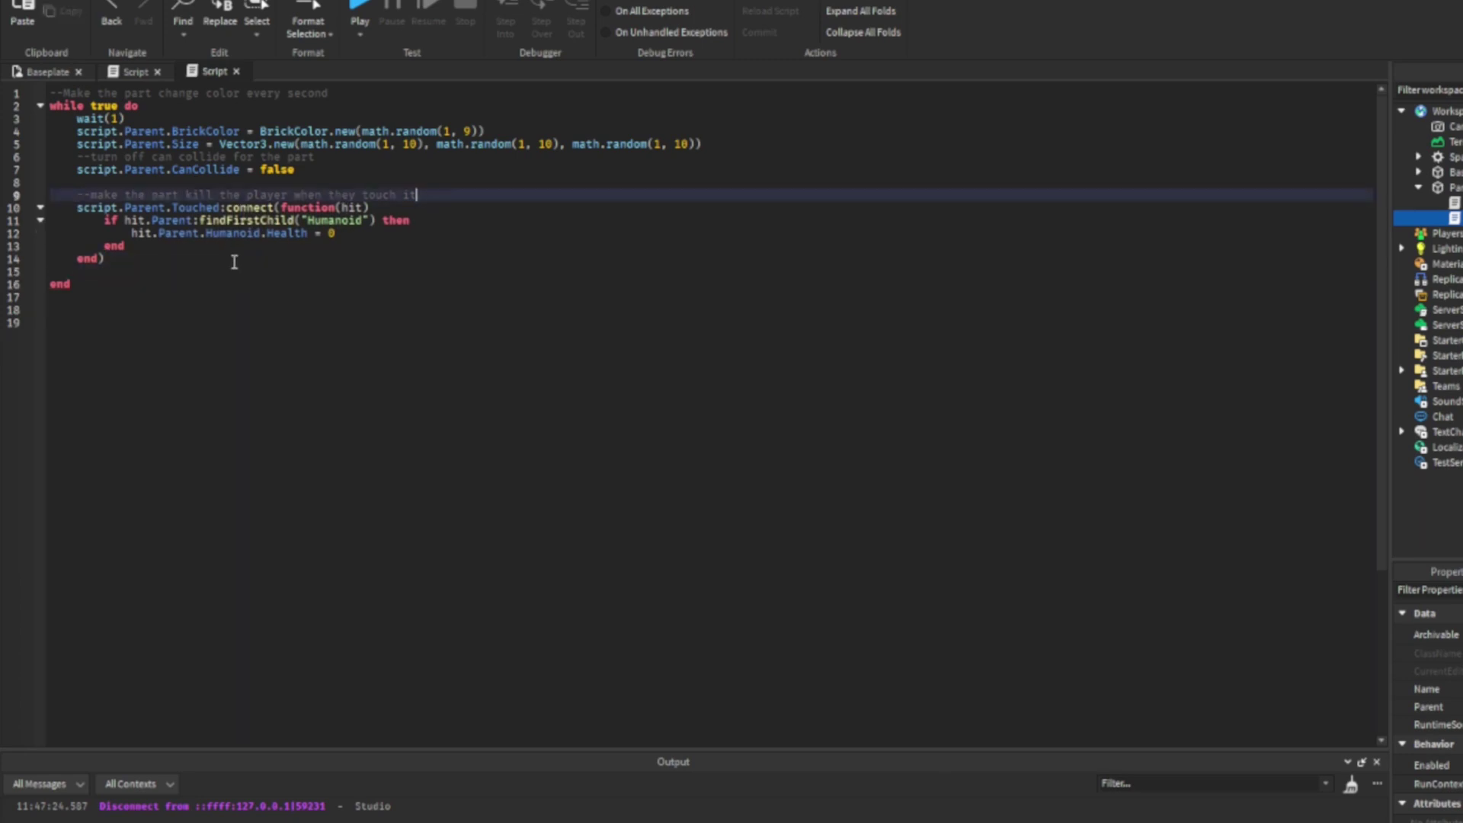
{"action": "left_click", "coordinate": [174, 256], "text": "shift"}
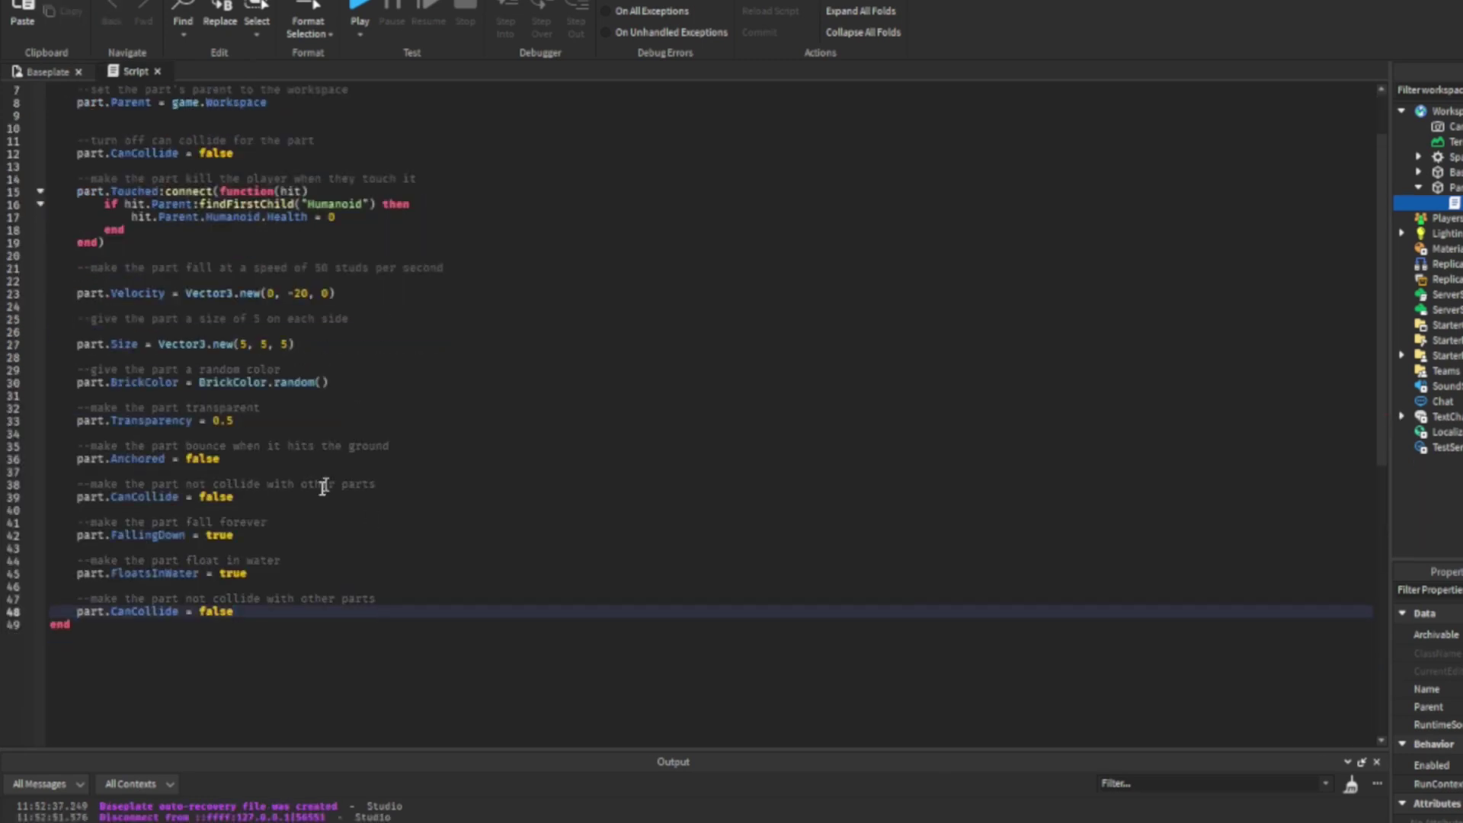
{"action": "left_click_drag", "start_coordinate": [243, 611], "coordinate": [300, 542]}
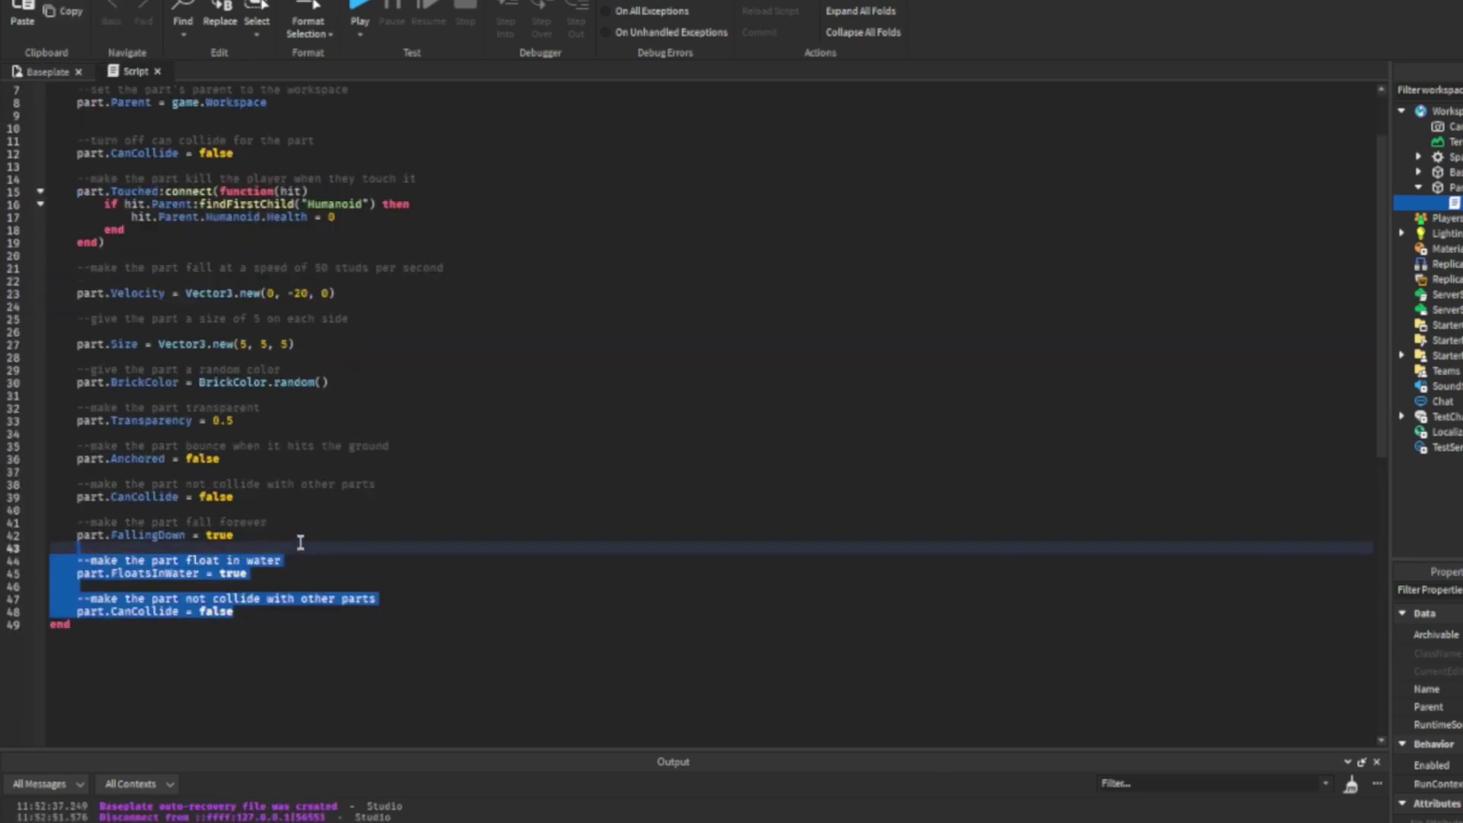
{"action": "scroll", "coordinate": [301, 539], "scroll_direction": "up", "scroll_amount": 2}
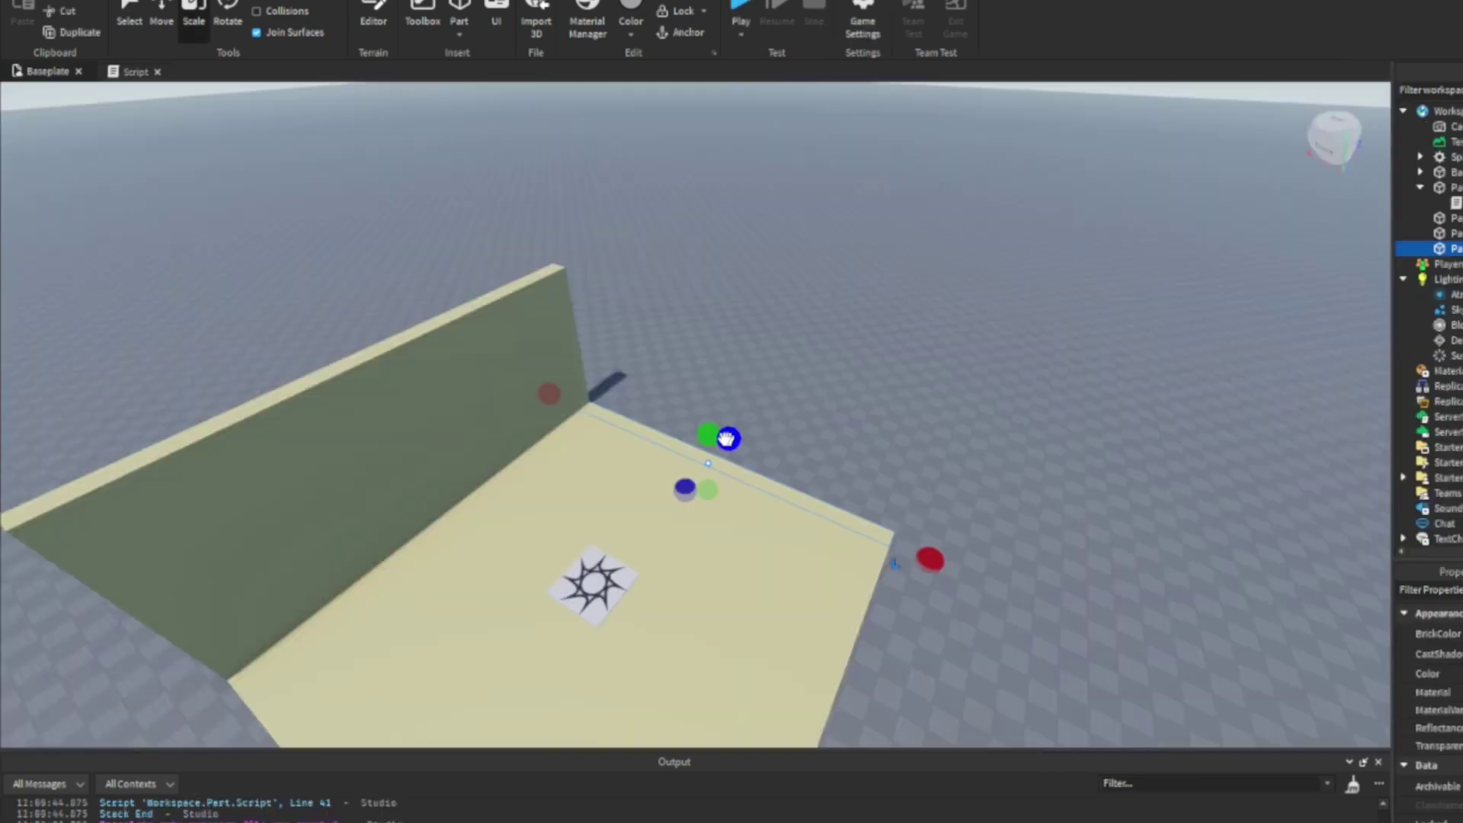
Orbit the playtest camera for a higher view into the walled room
{"action": "right_click_drag", "start_coordinate": [726, 438], "coordinate": [732, 436]}
{"action": "right_click_drag", "start_coordinate": [898, 505], "coordinate": [972, 292]}
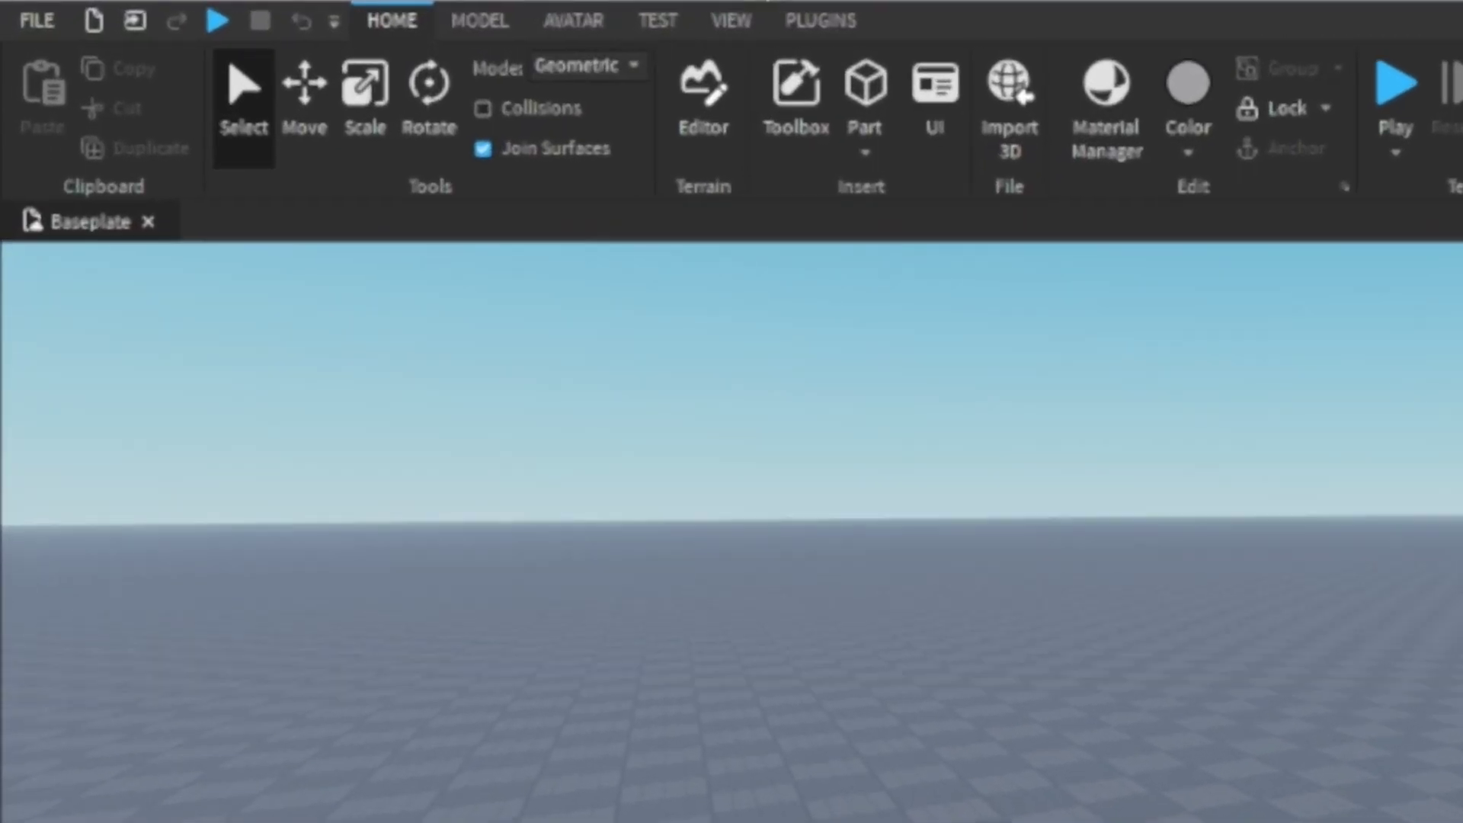
Show the Toolbox panel and switch it to browsing Marketplace models
{"action": "left_click", "coordinate": [351, 27]}
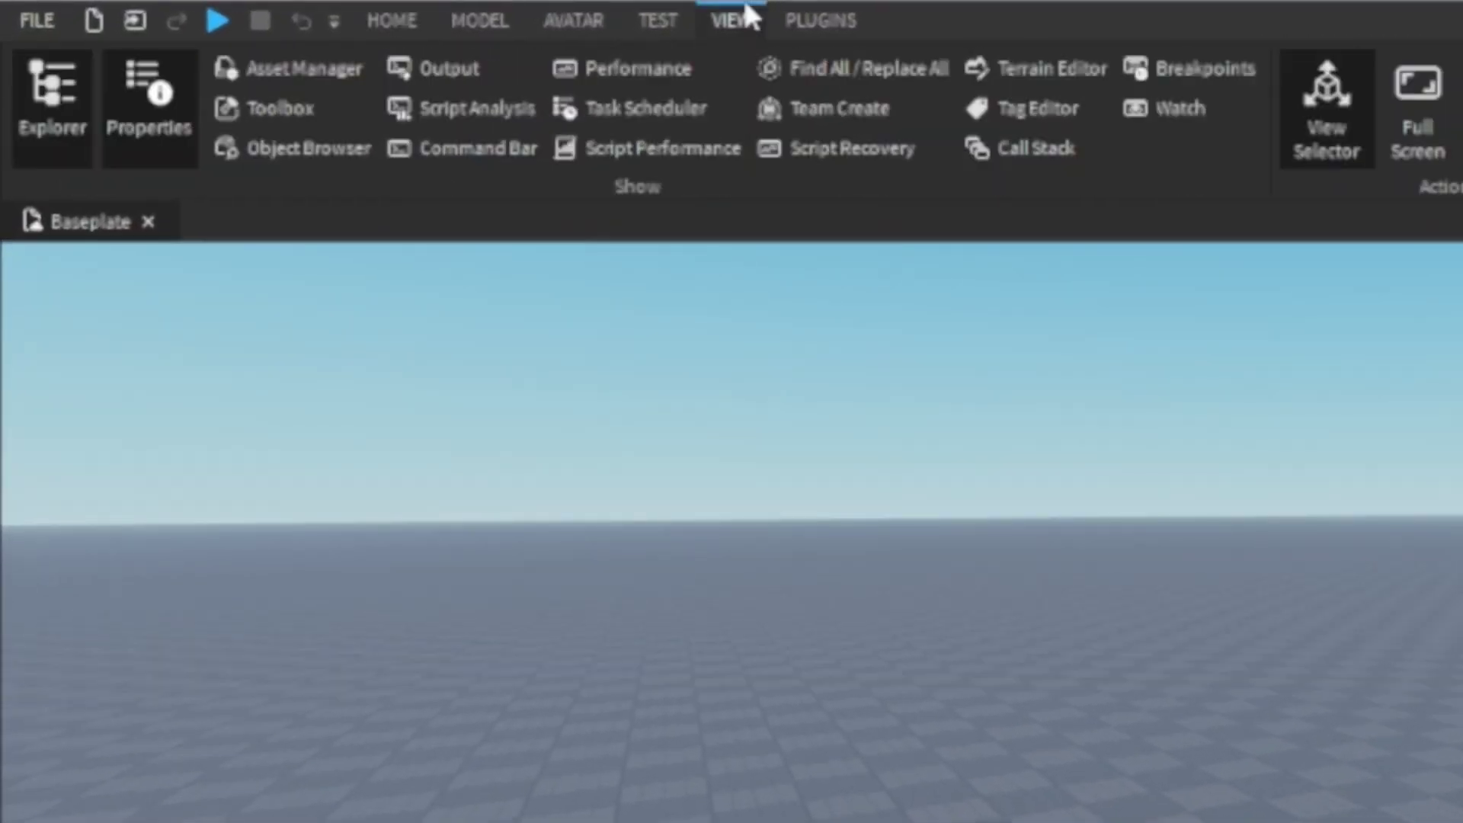
{"action": "left_click", "coordinate": [281, 109]}
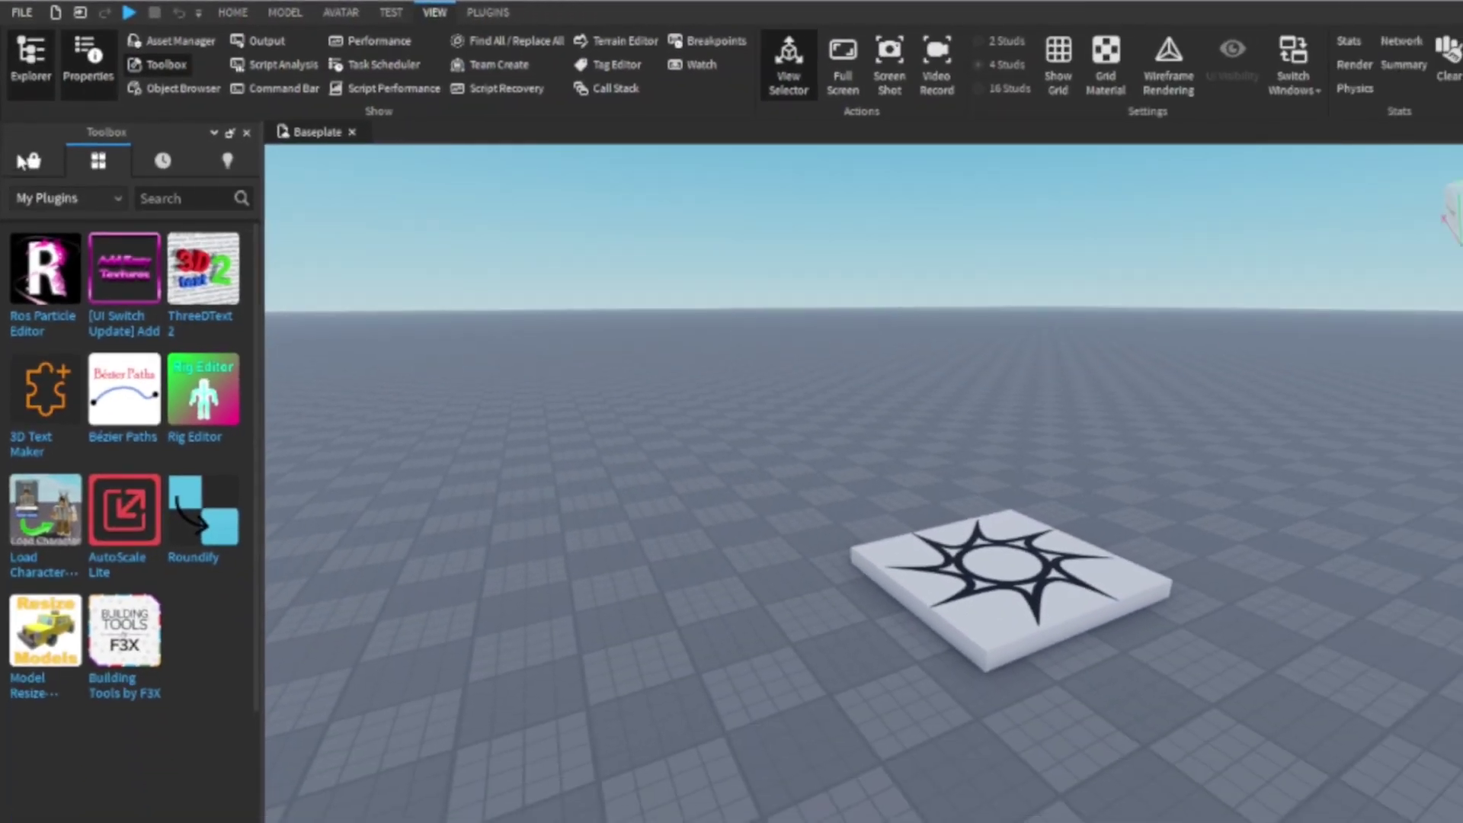
{"action": "left_click", "coordinate": [41, 194]}
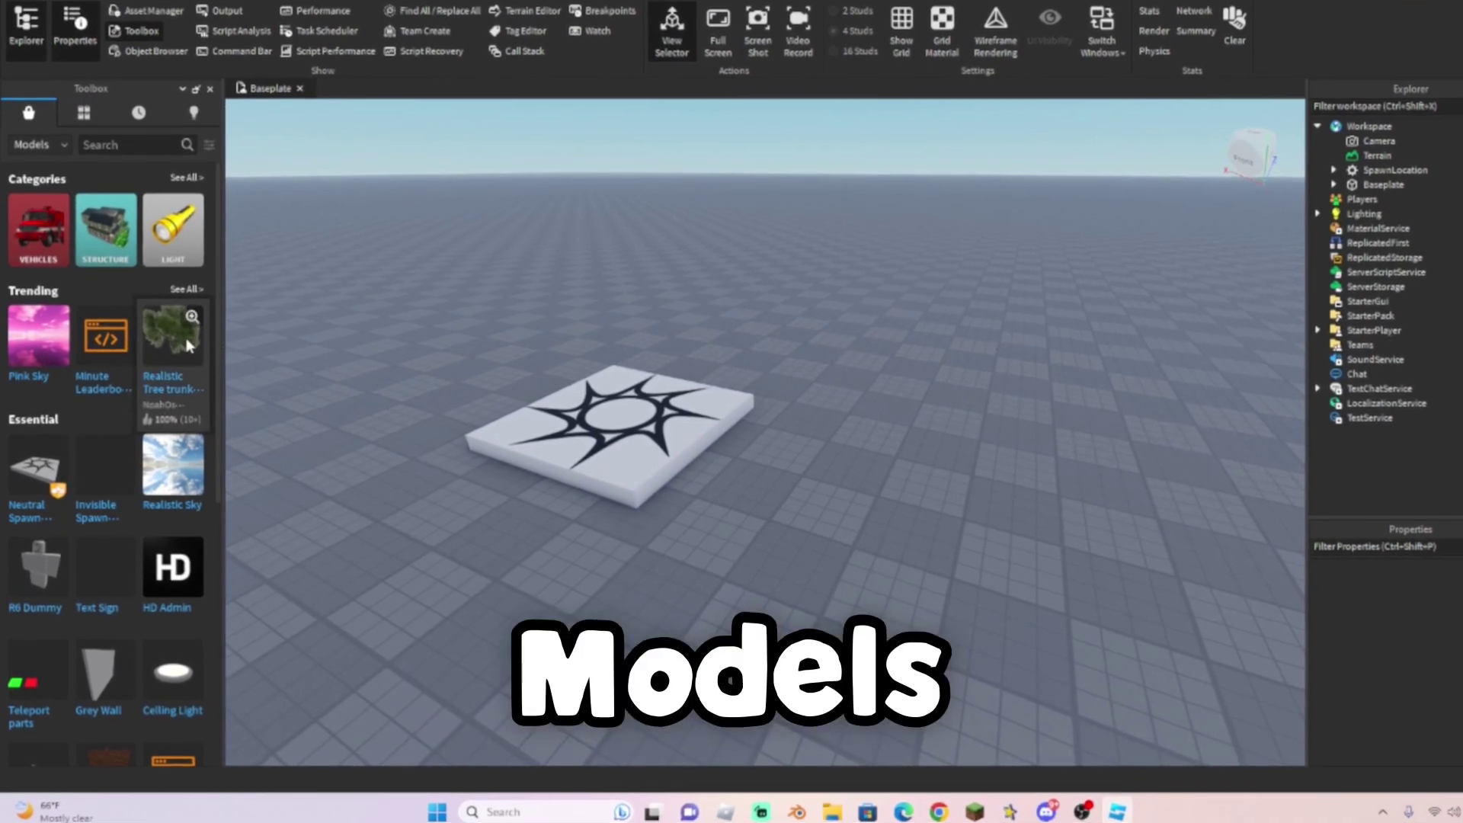
{"action": "scroll", "coordinate": [181, 339], "scroll_direction": "down", "scroll_amount": 10}
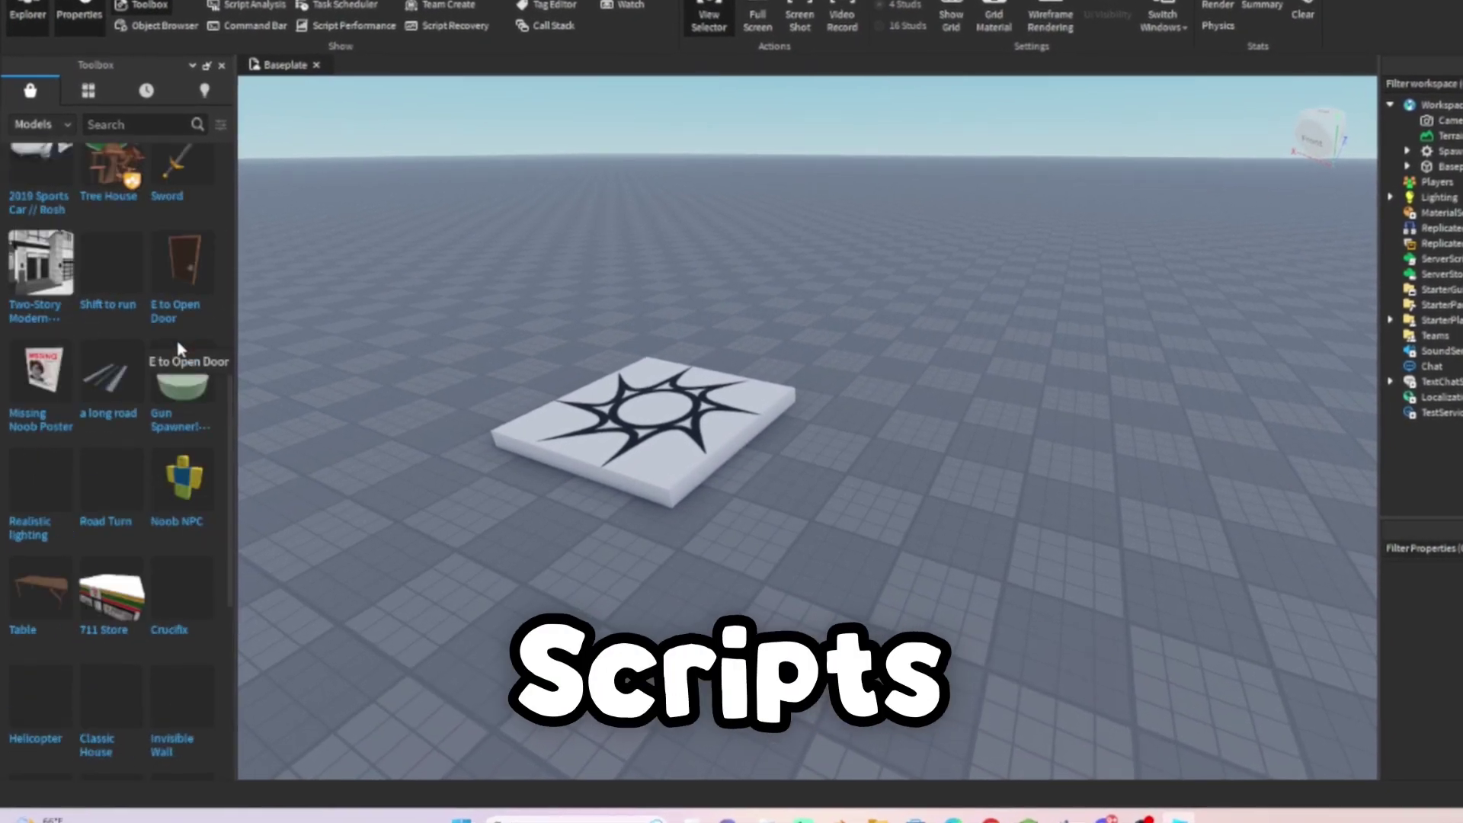
{"action": "scroll", "coordinate": [177, 343], "scroll_direction": "down", "scroll_amount": 10}
{"action": "scroll", "coordinate": [183, 331], "scroll_direction": "down", "scroll_amount": 10}
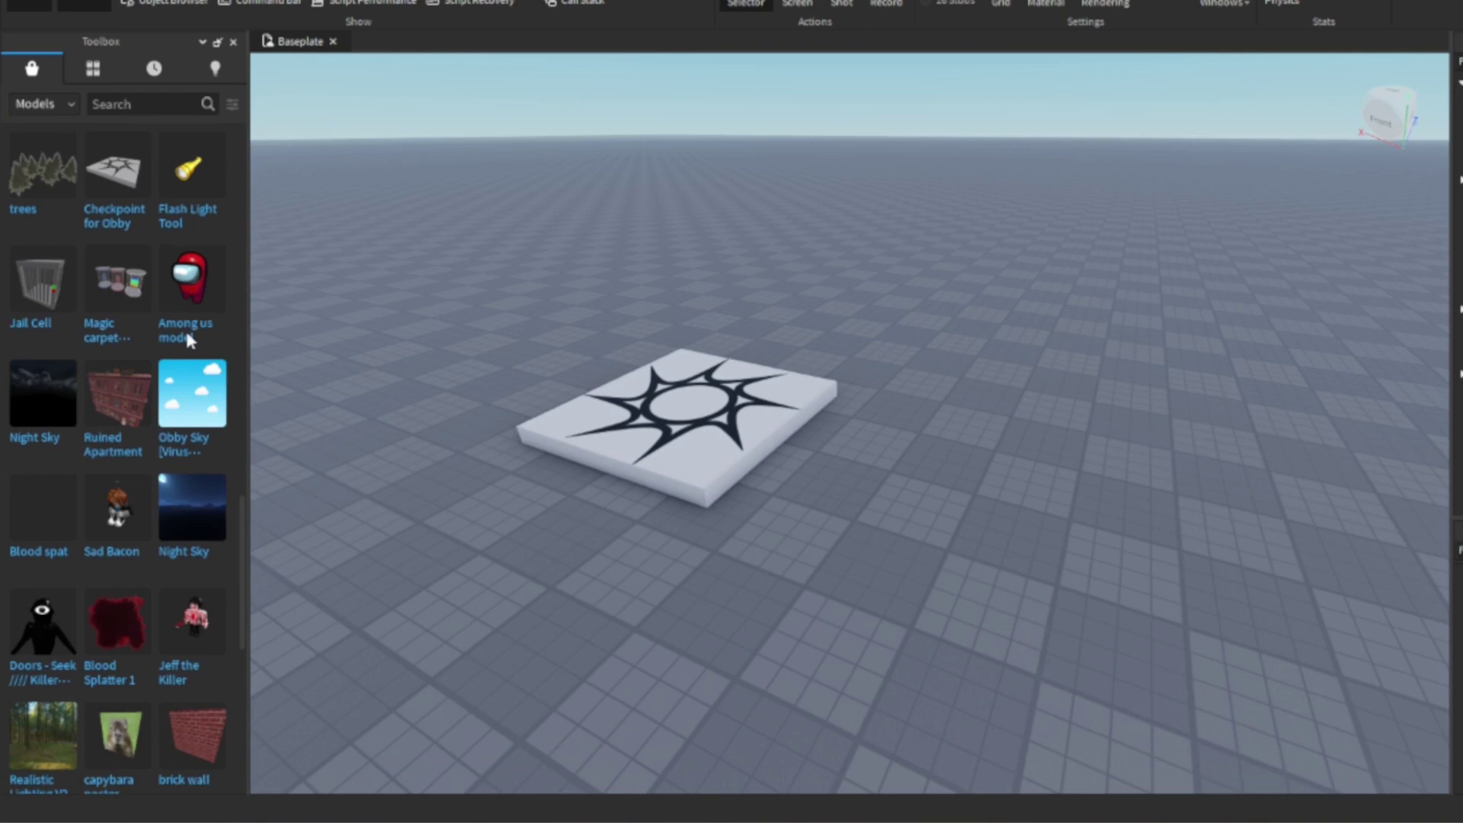
Search 'speed simulator script' and drop the city map model onto the baseplate
{"action": "left_click", "coordinate": [139, 91]}
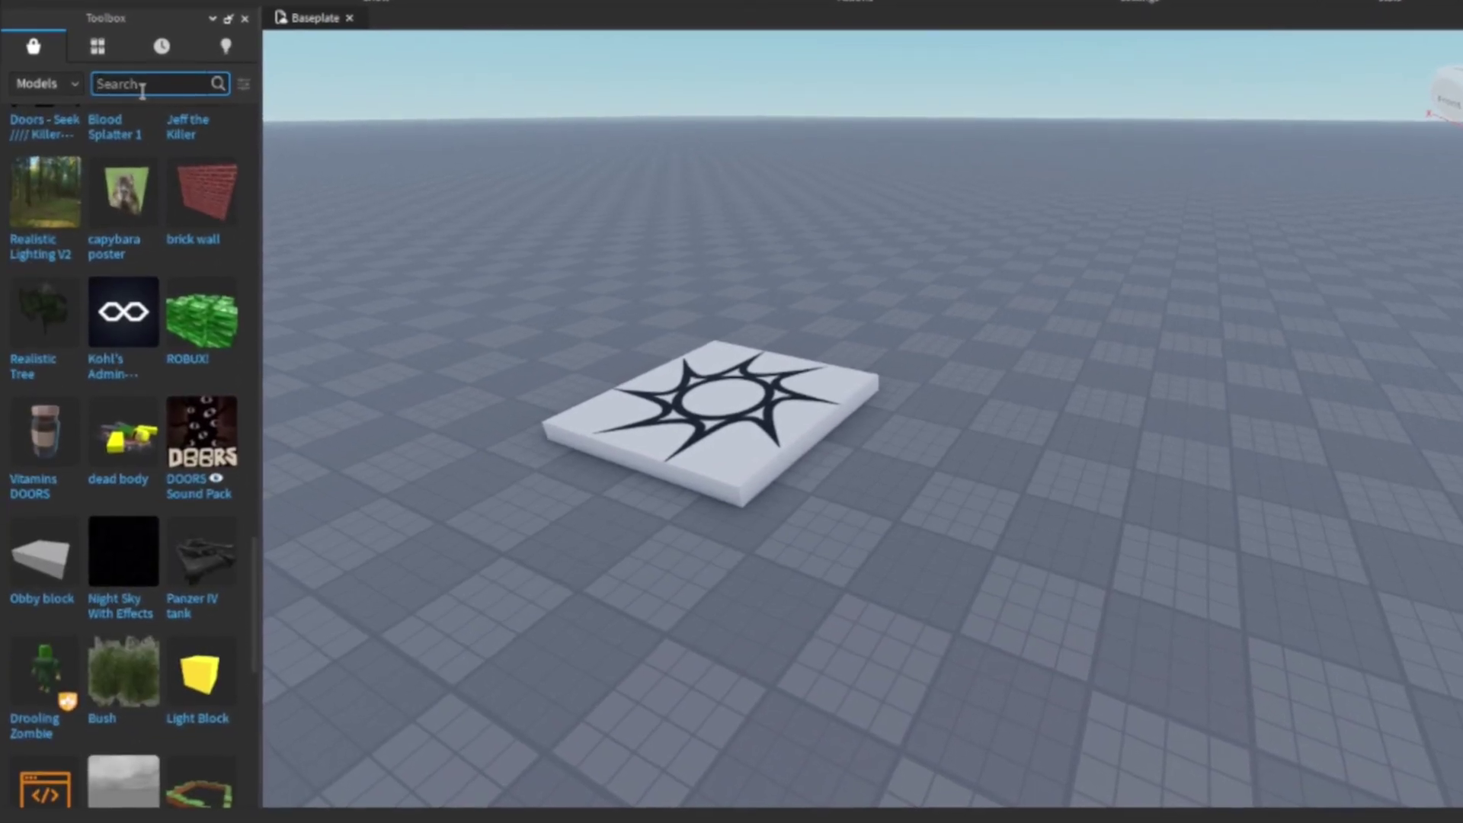
{"action": "type", "text": "speed simulator script"}
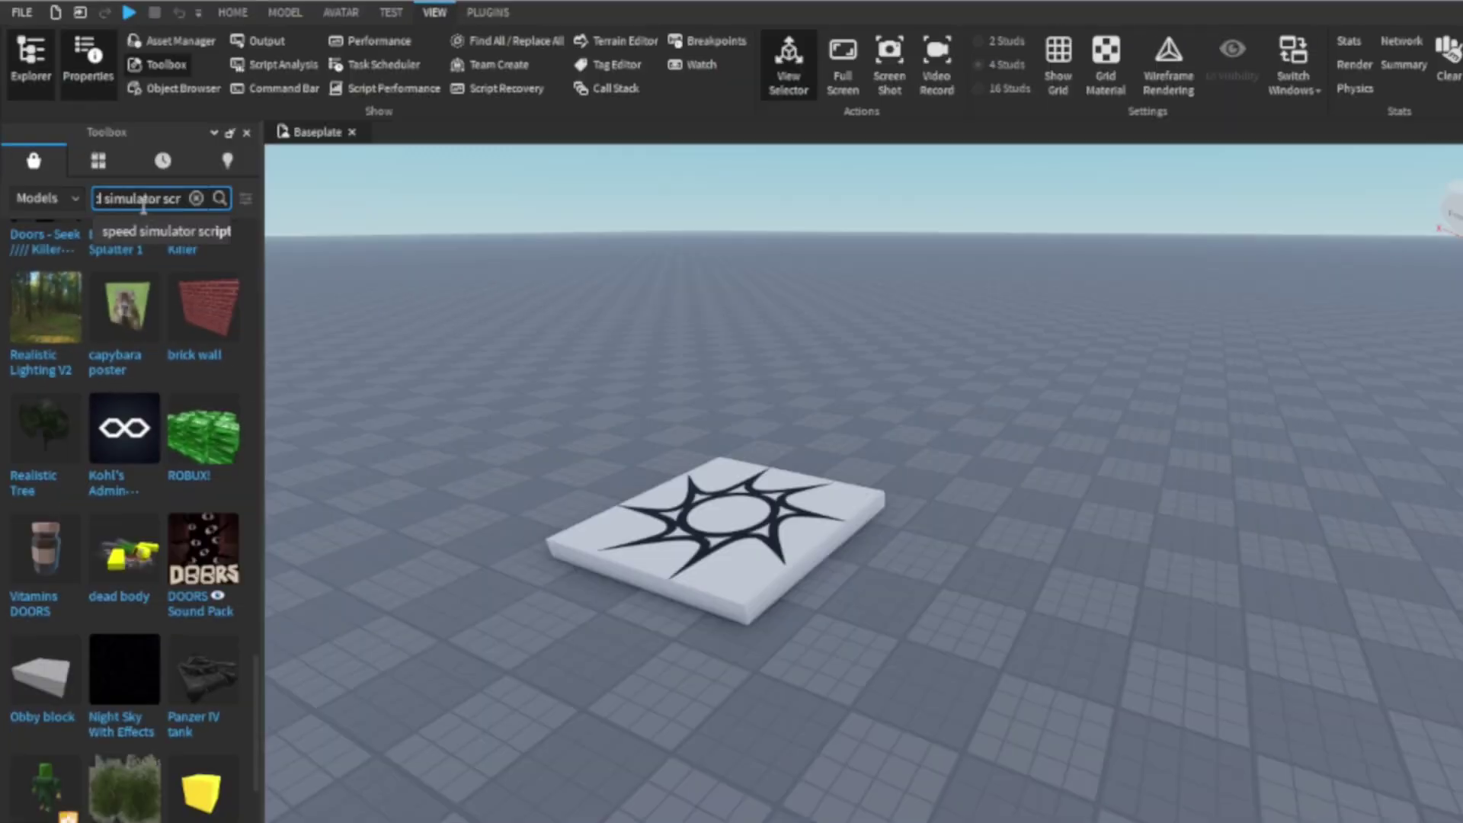
{"action": "key", "text": "Return"}
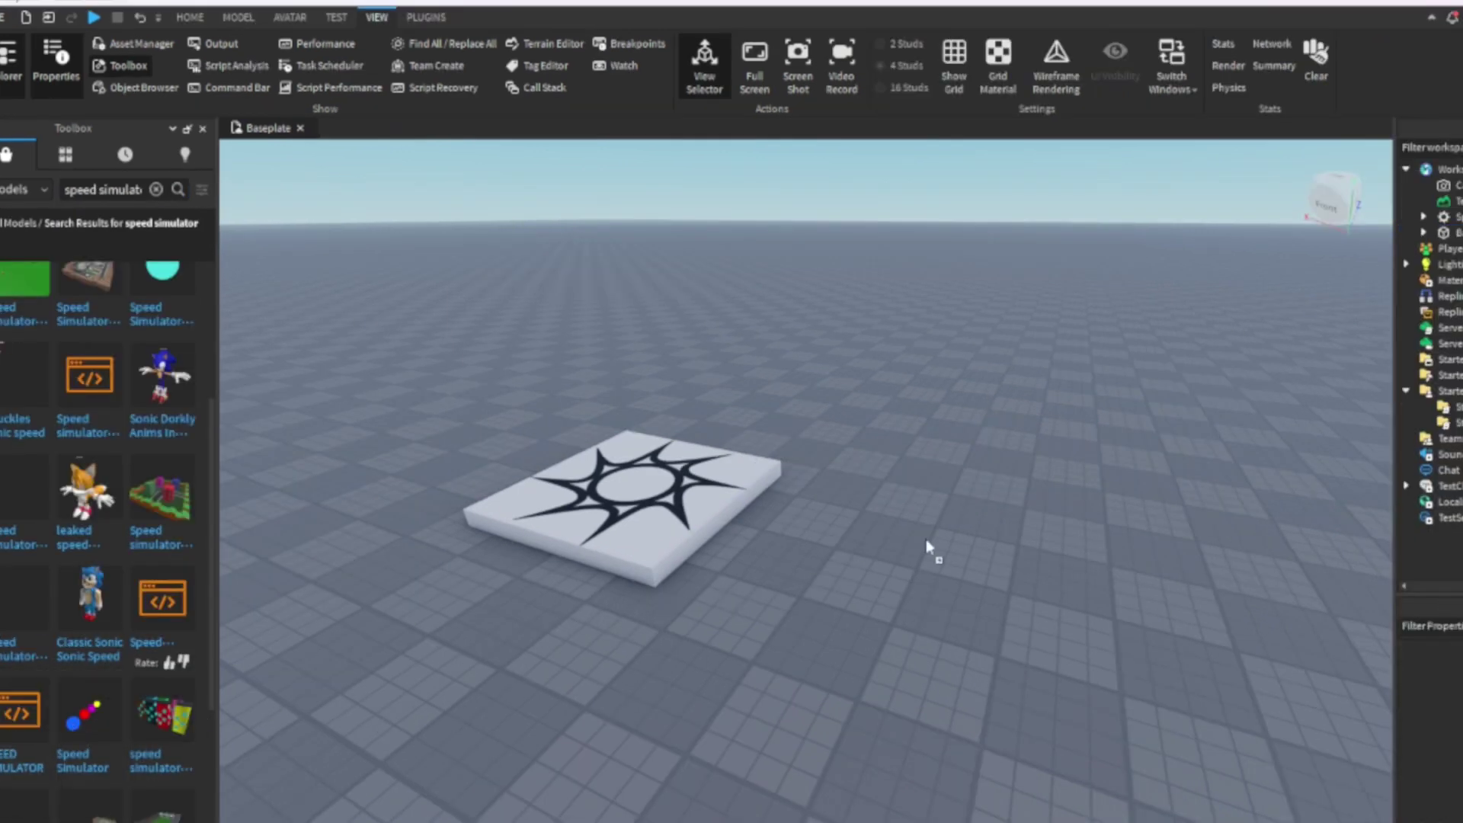
{"action": "left_click_drag", "start_coordinate": [926, 538], "coordinate": [927, 539]}
{"action": "right_click_drag", "start_coordinate": [1100, 384], "coordinate": [986, 480]}
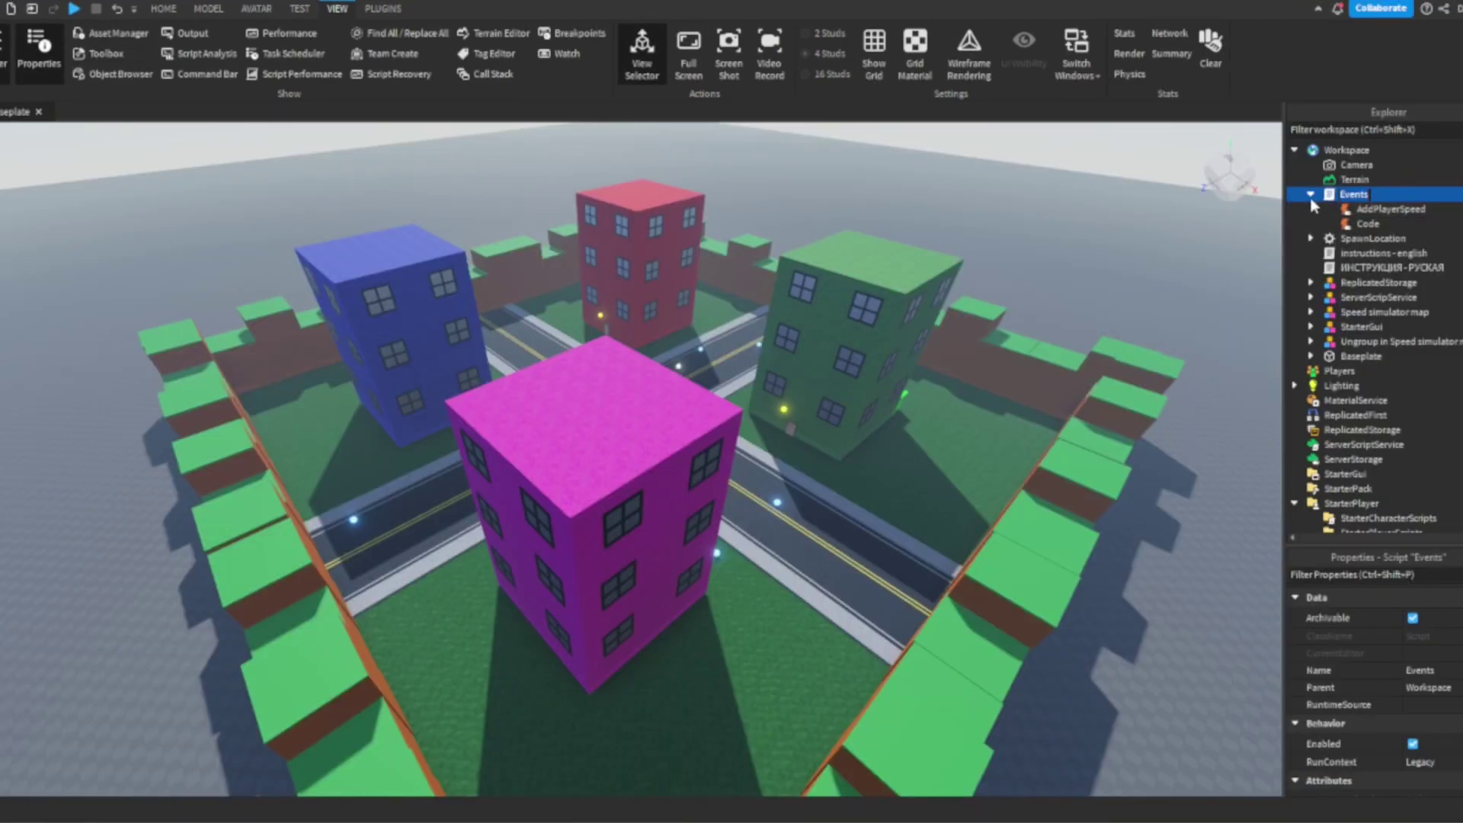
Collapse Events, open the English instructions script, and move the bundled scripts into ServerScriptService
{"action": "left_click", "coordinate": [1311, 195]}
{"action": "double_click", "coordinate": [1326, 227]}
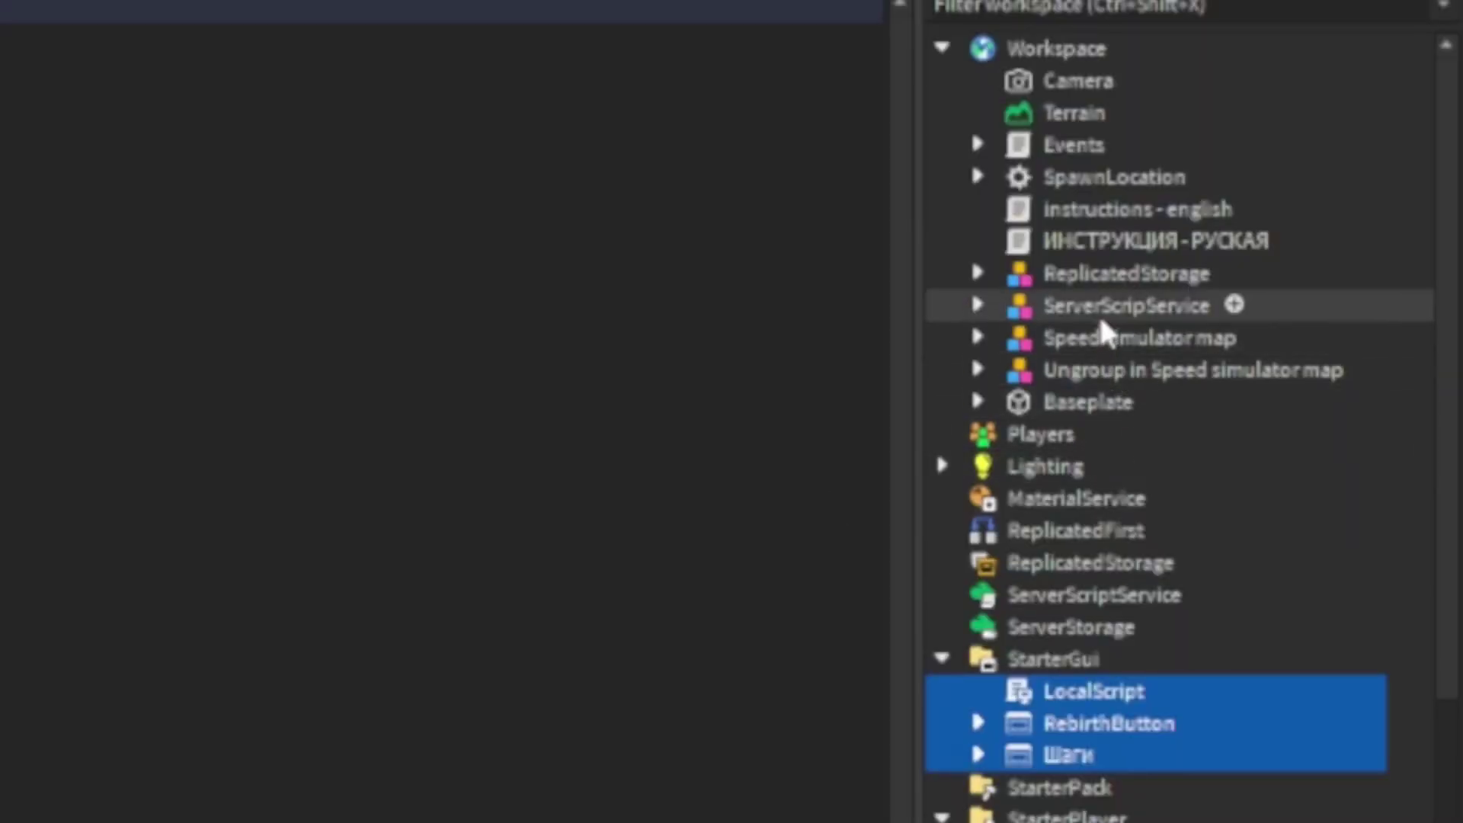
{"action": "left_click_drag", "start_coordinate": [1106, 308], "coordinate": [1170, 611]}
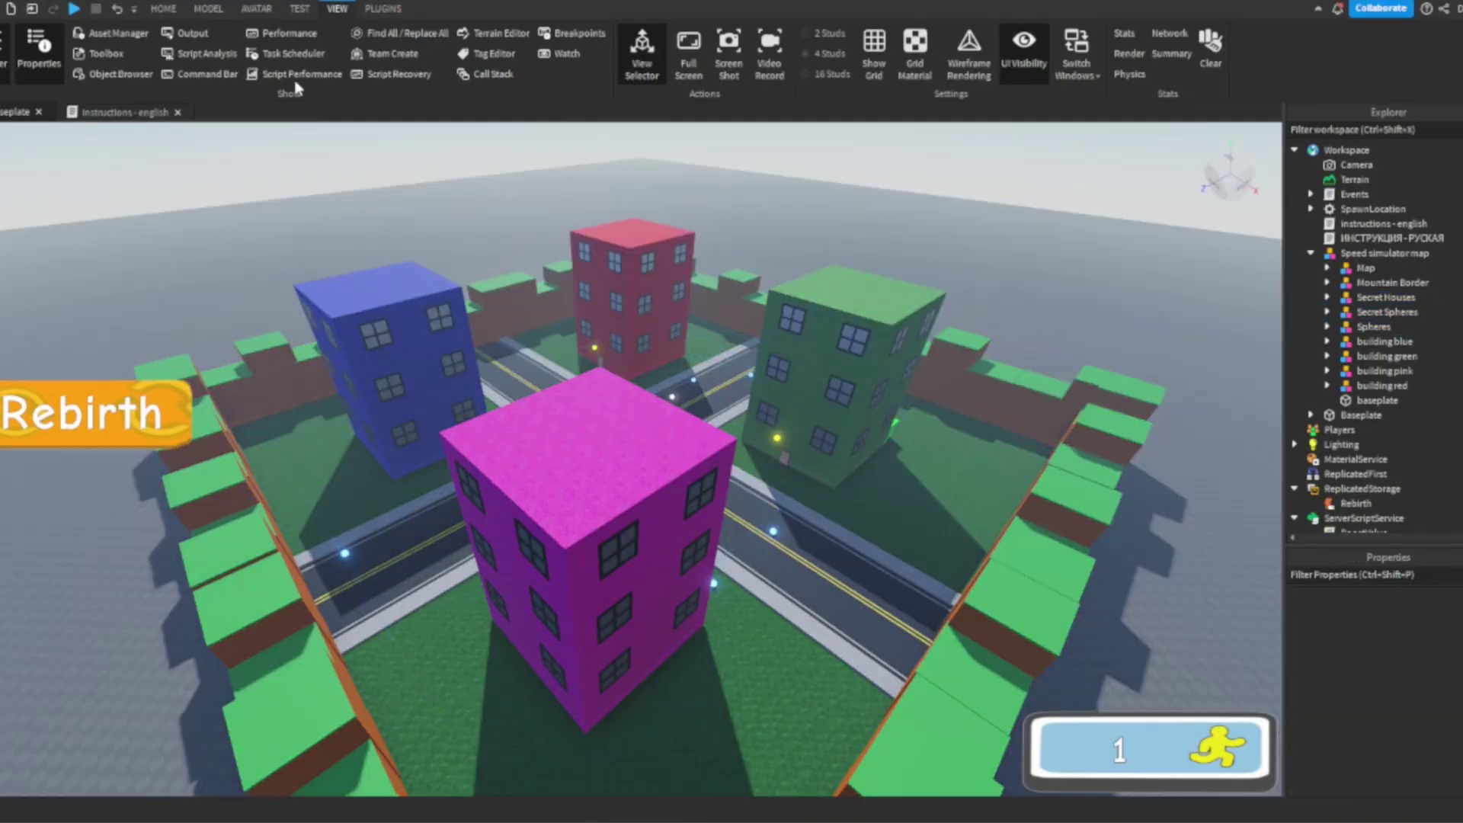
Playtest the speed simulator, running the avatar around the city to build steps past 500
{"action": "left_click", "coordinate": [74, 9]}
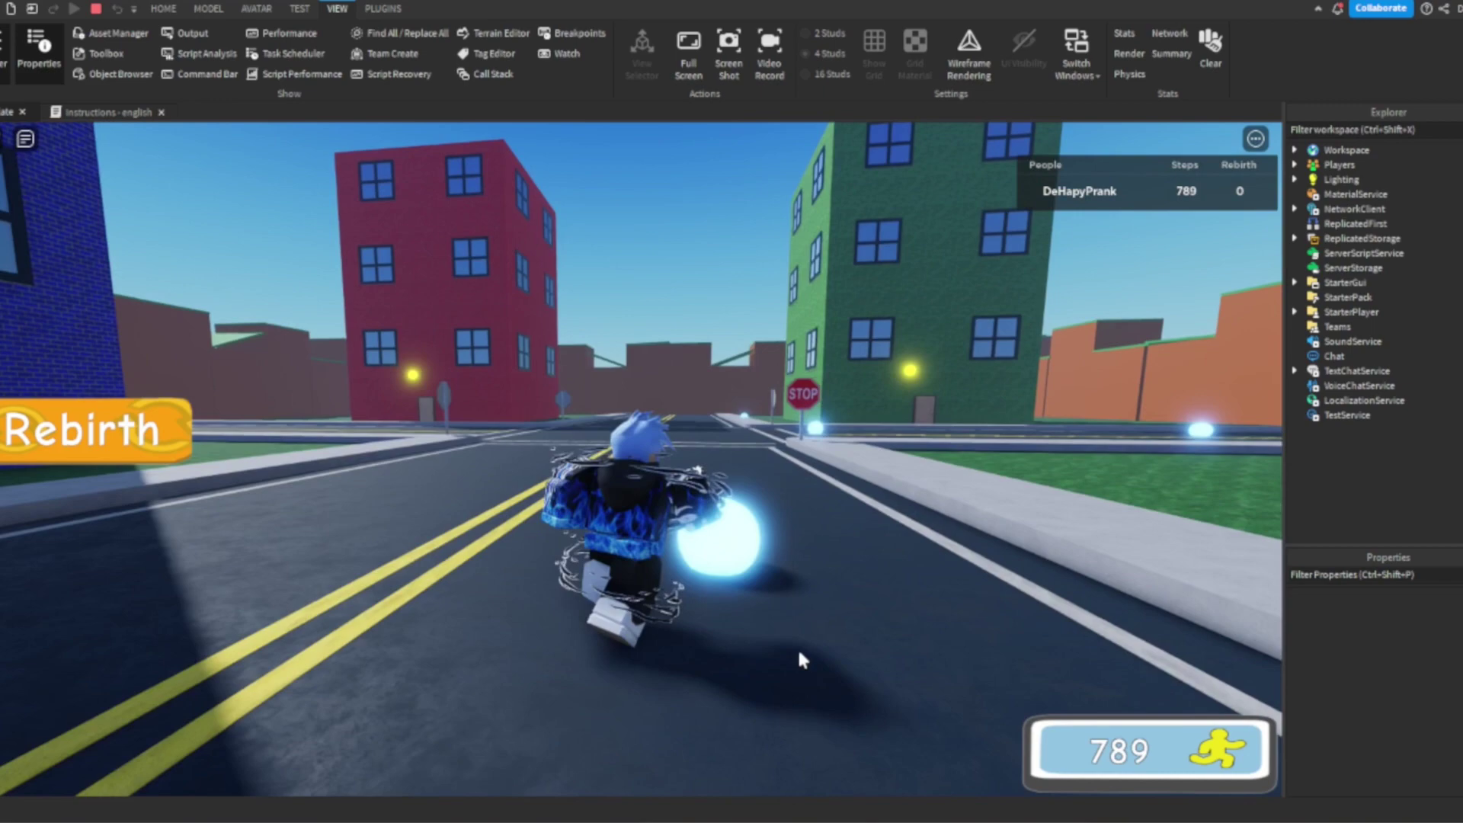
{"action": "key", "text": "w"}
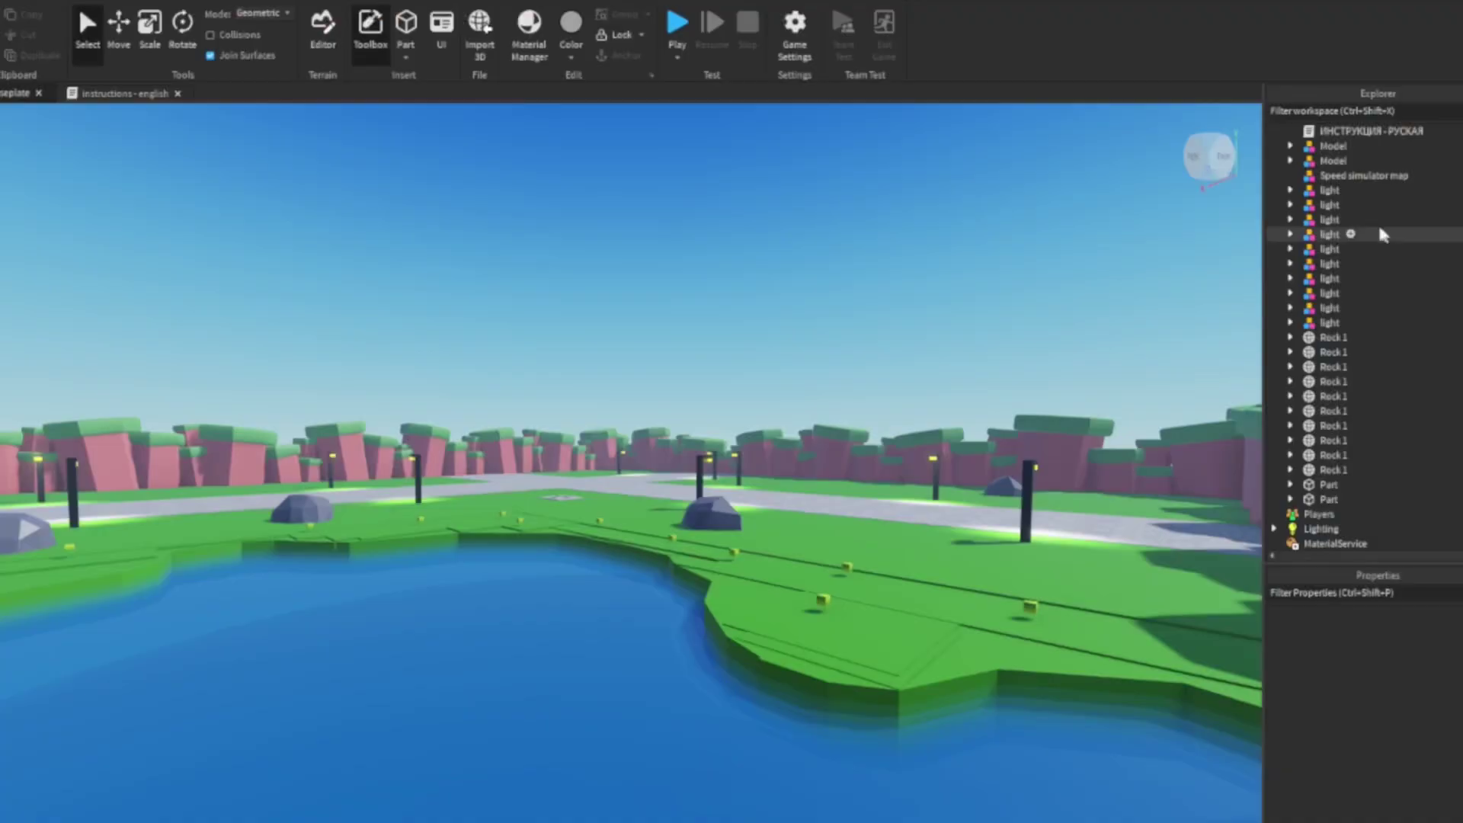
{"action": "key", "text": "ctrl+v"}
{"action": "left_click", "coordinate": [1065, 276]}
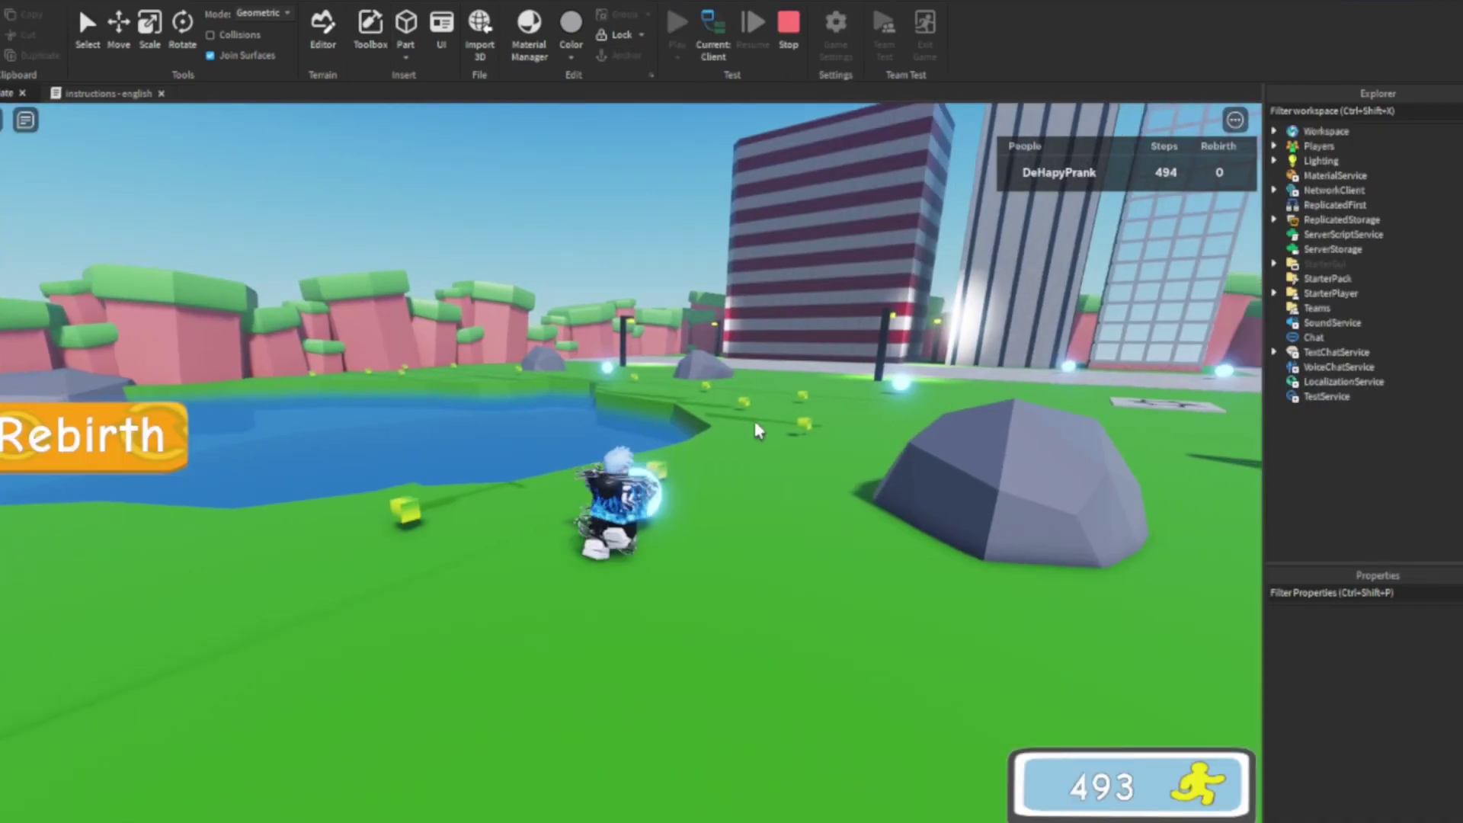
{"action": "key", "text": "w"}
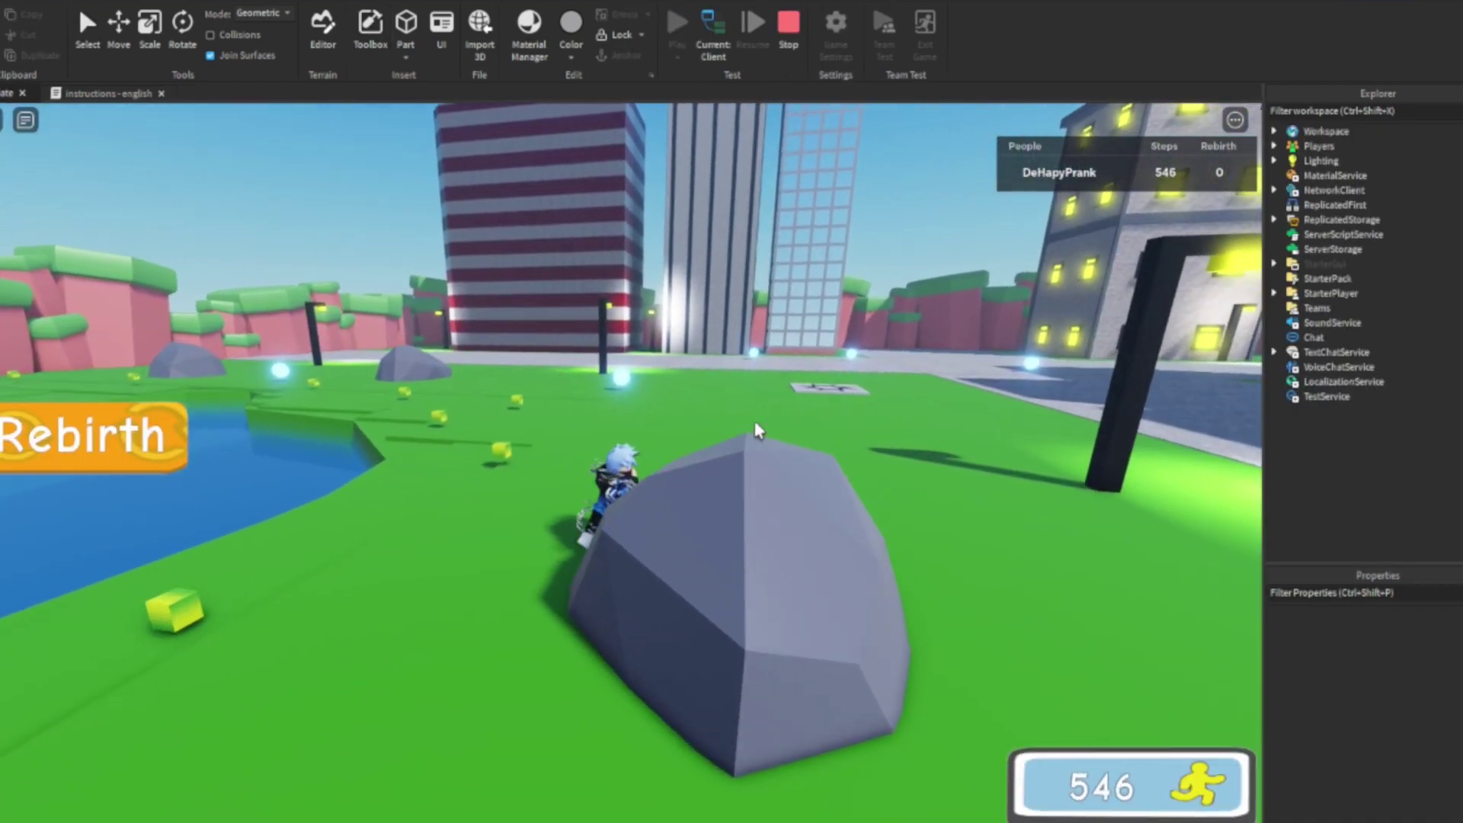
{"action": "key", "text": "w"}
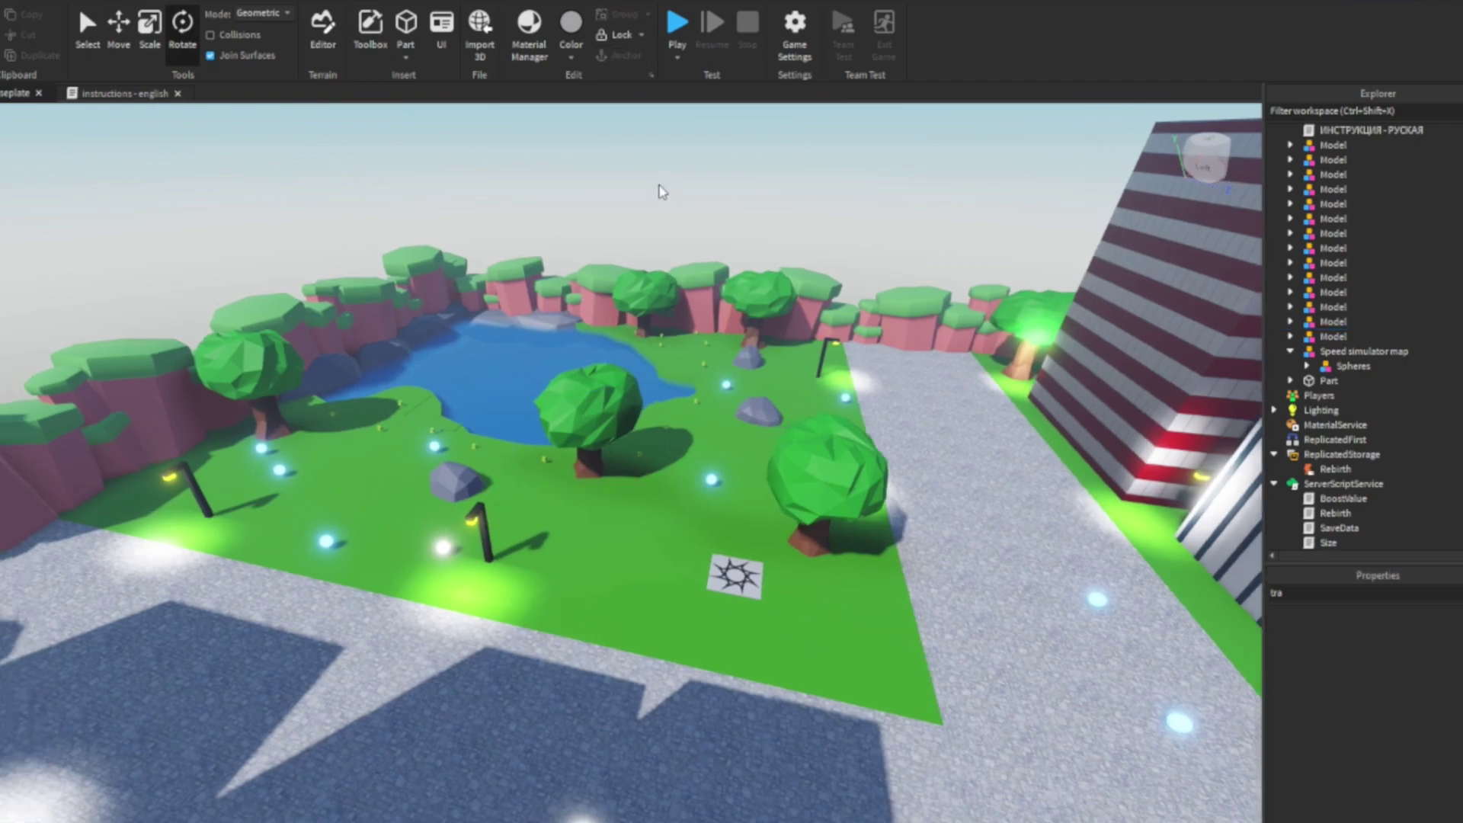
Donate 2500 R$ from the Donate board and confirm the successful test purchase
{"action": "scroll", "coordinate": [580, 248], "scroll_direction": "up", "scroll_amount": 5}
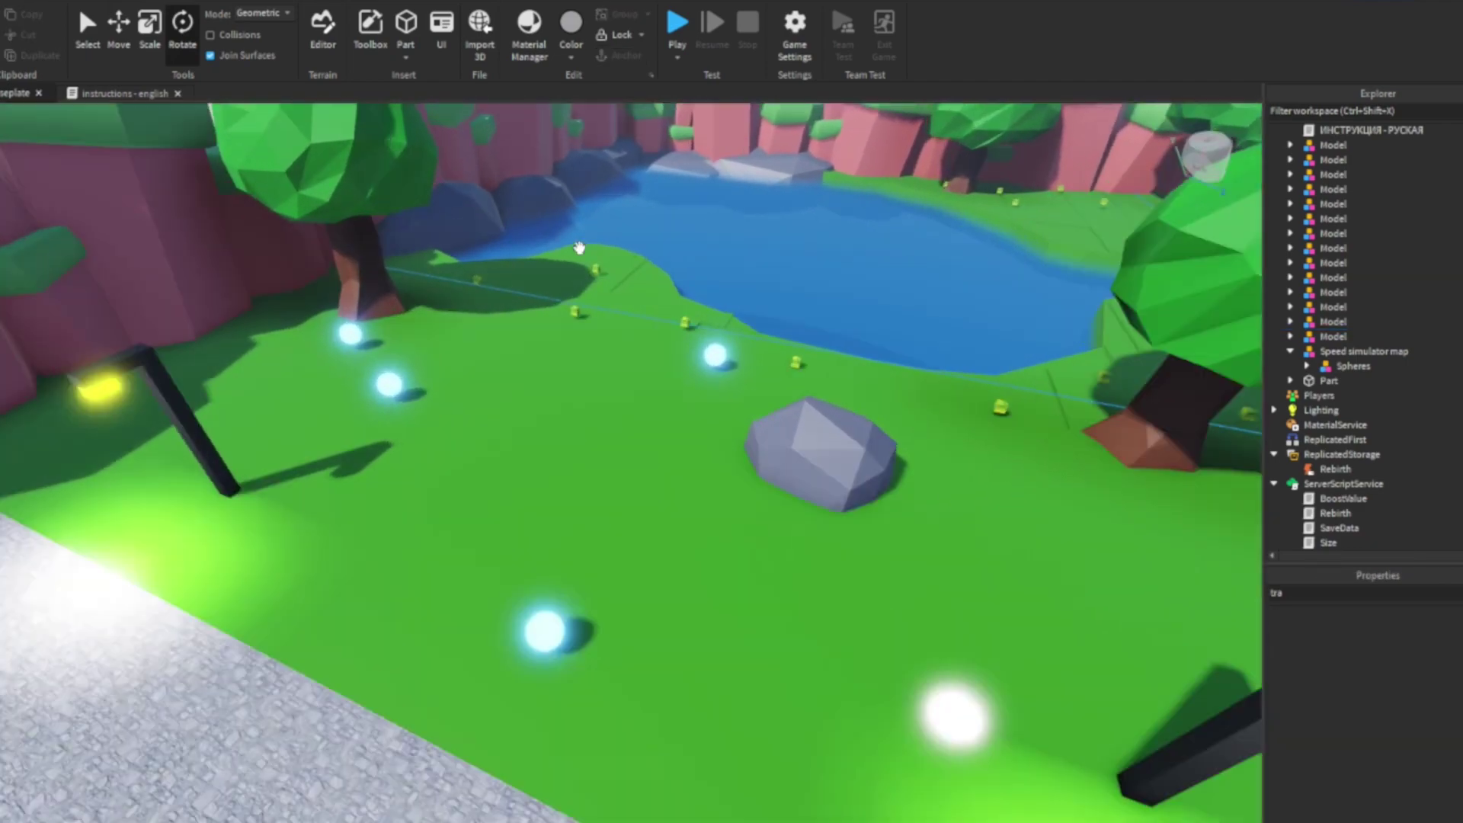
{"action": "scroll", "coordinate": [579, 247], "scroll_direction": "down", "scroll_amount": 10}
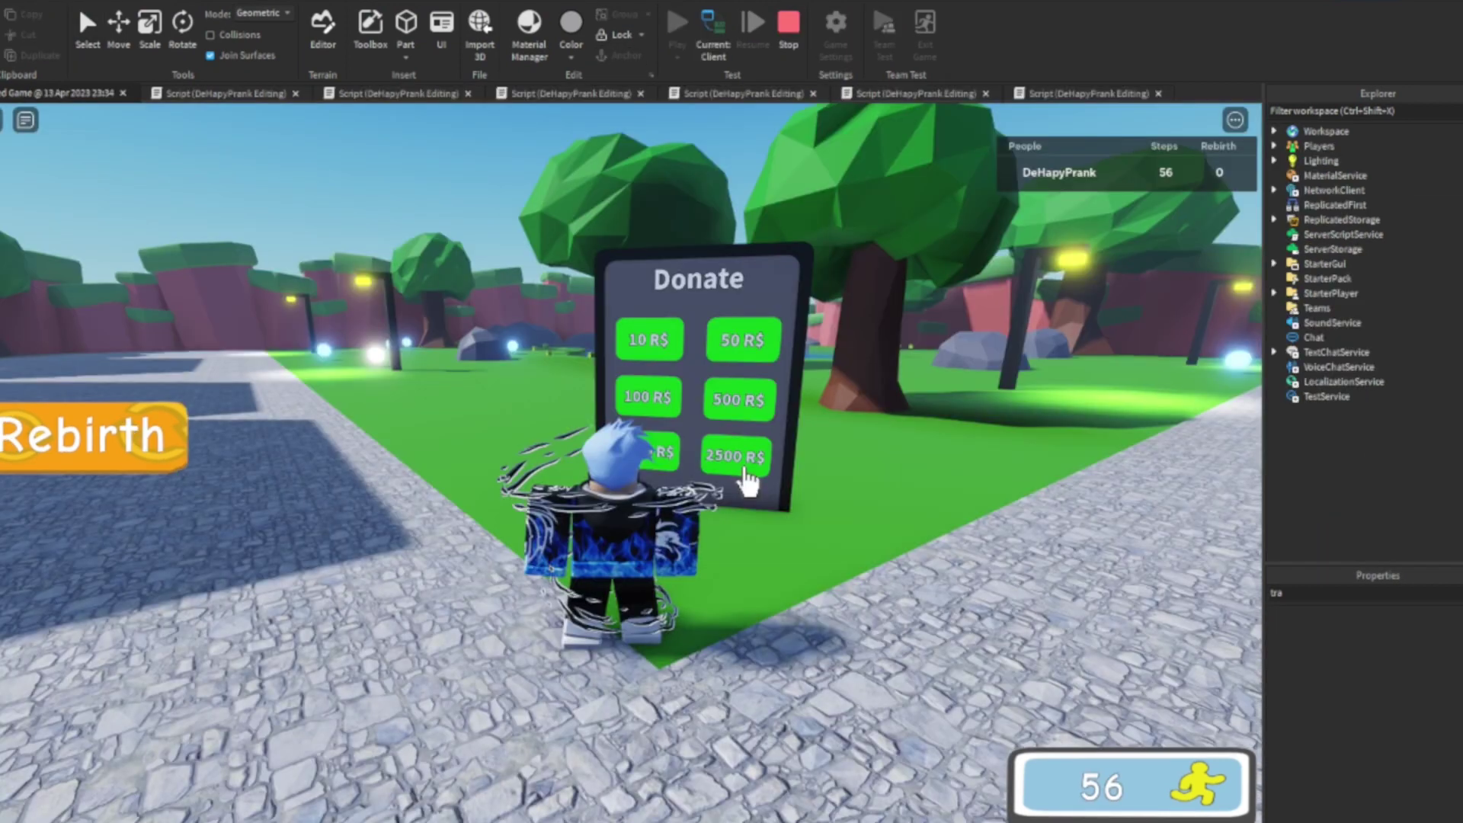
{"action": "left_click", "coordinate": [741, 476]}
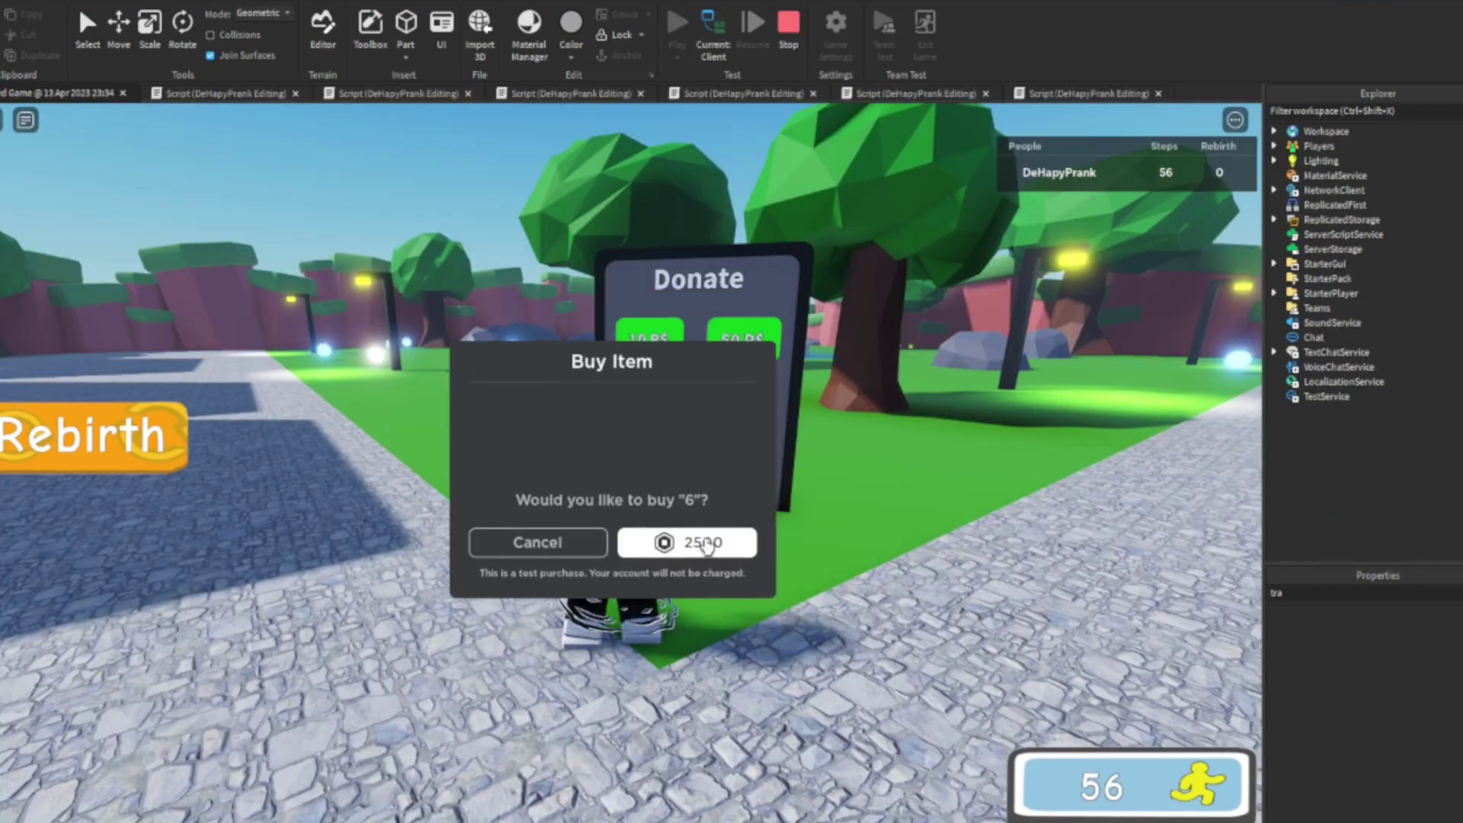
{"action": "left_click", "coordinate": [694, 543]}
{"action": "left_click", "coordinate": [709, 506]}
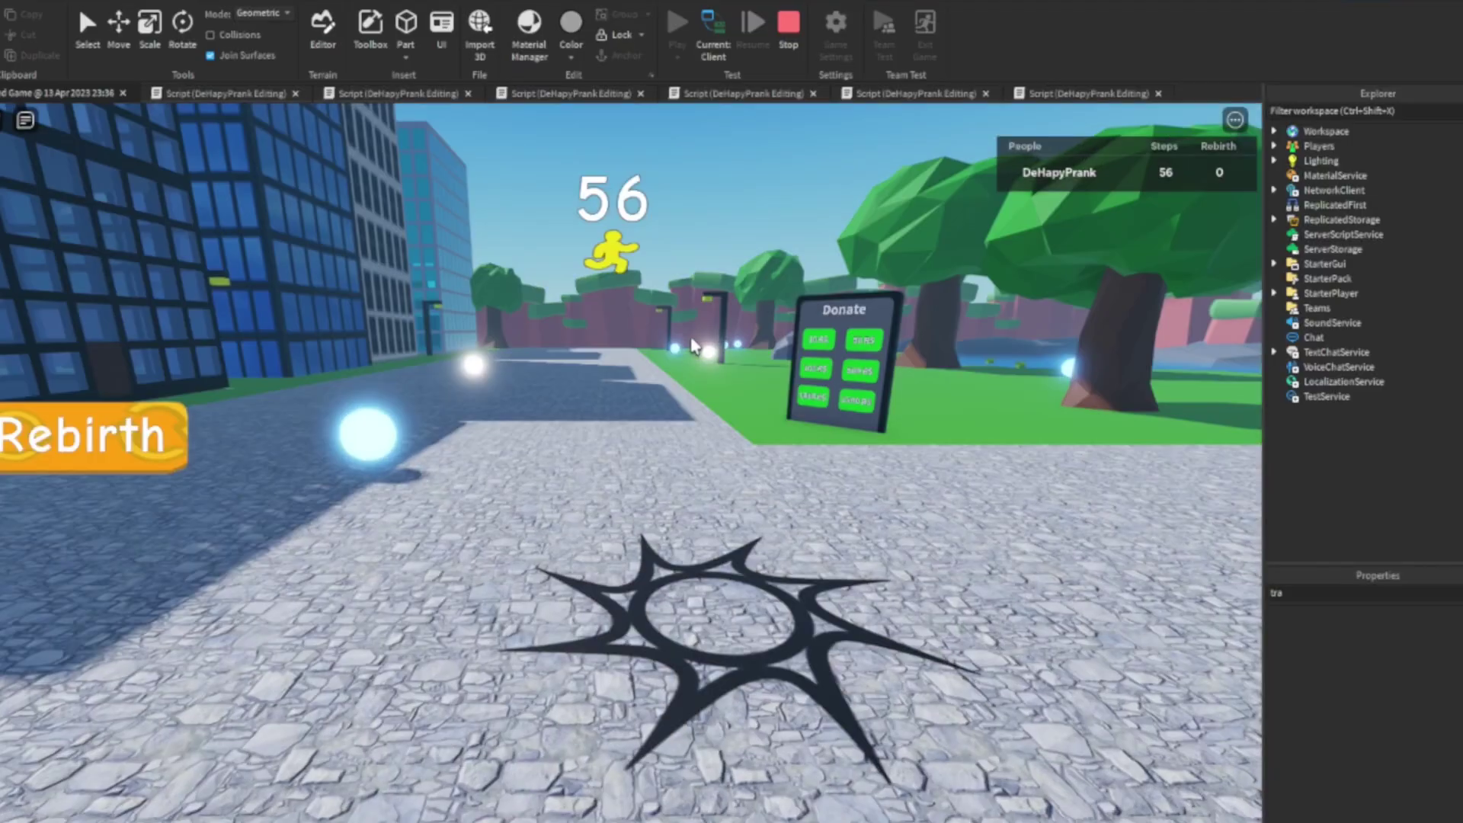
Walk around in the shooter playtest and switch from the rifle to a knife
{"action": "key", "text": "w"}
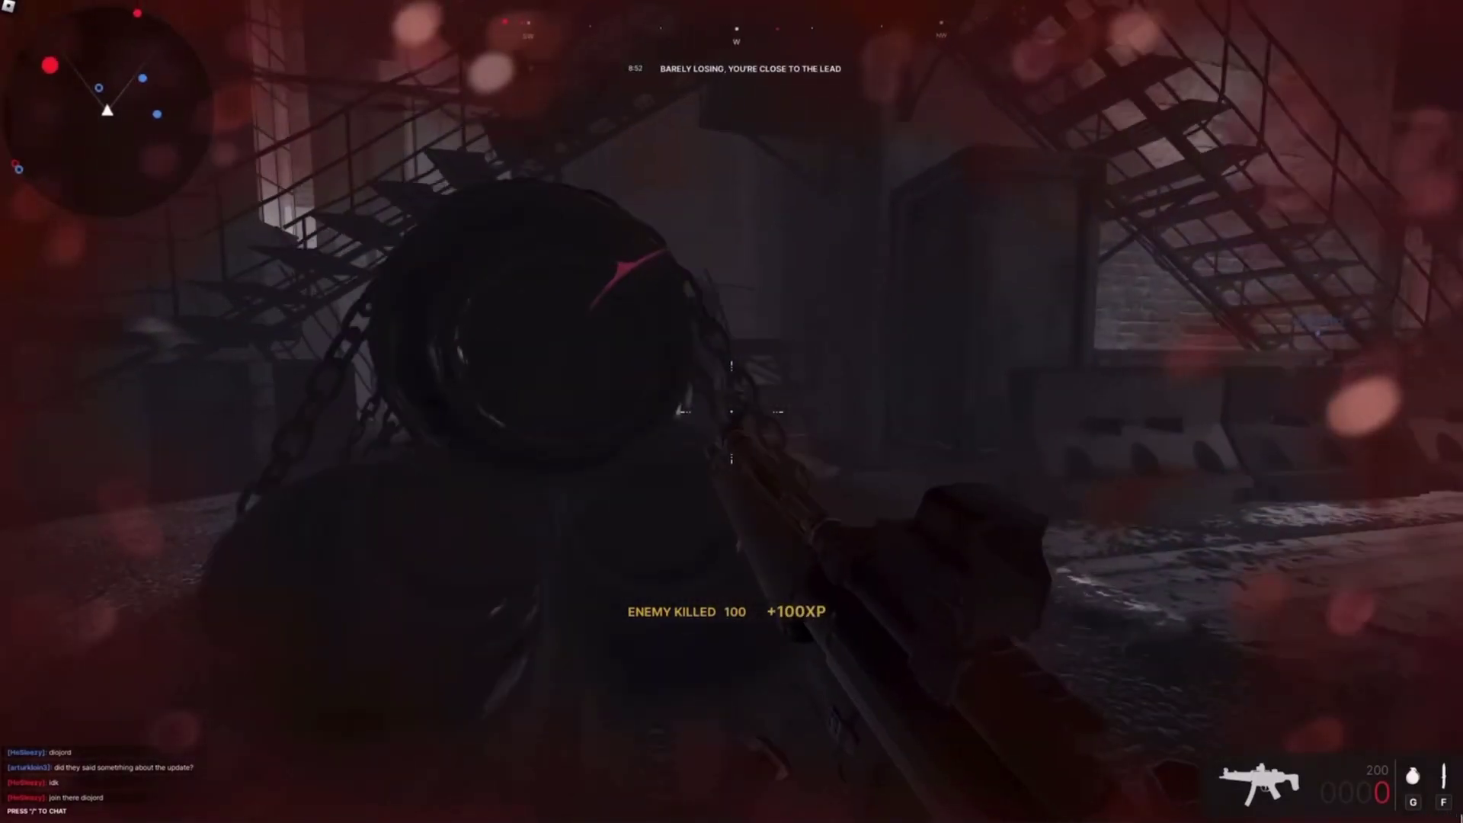
{"action": "key", "text": "3"}
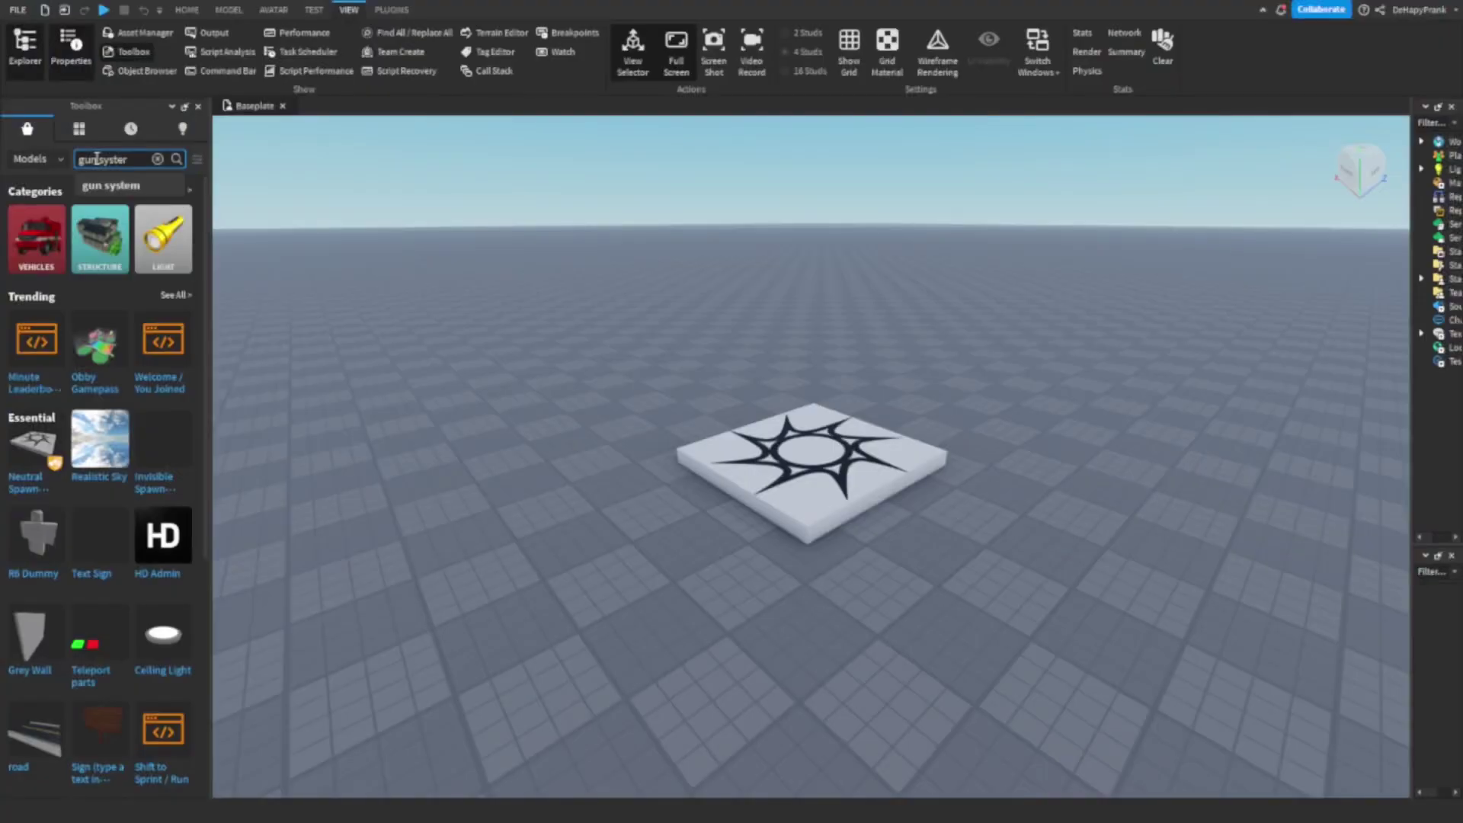
Place the Toolbox 'gun system' model, list its weapons in Explorer, and fire the AKM in playtest
{"action": "key", "text": "Return"}
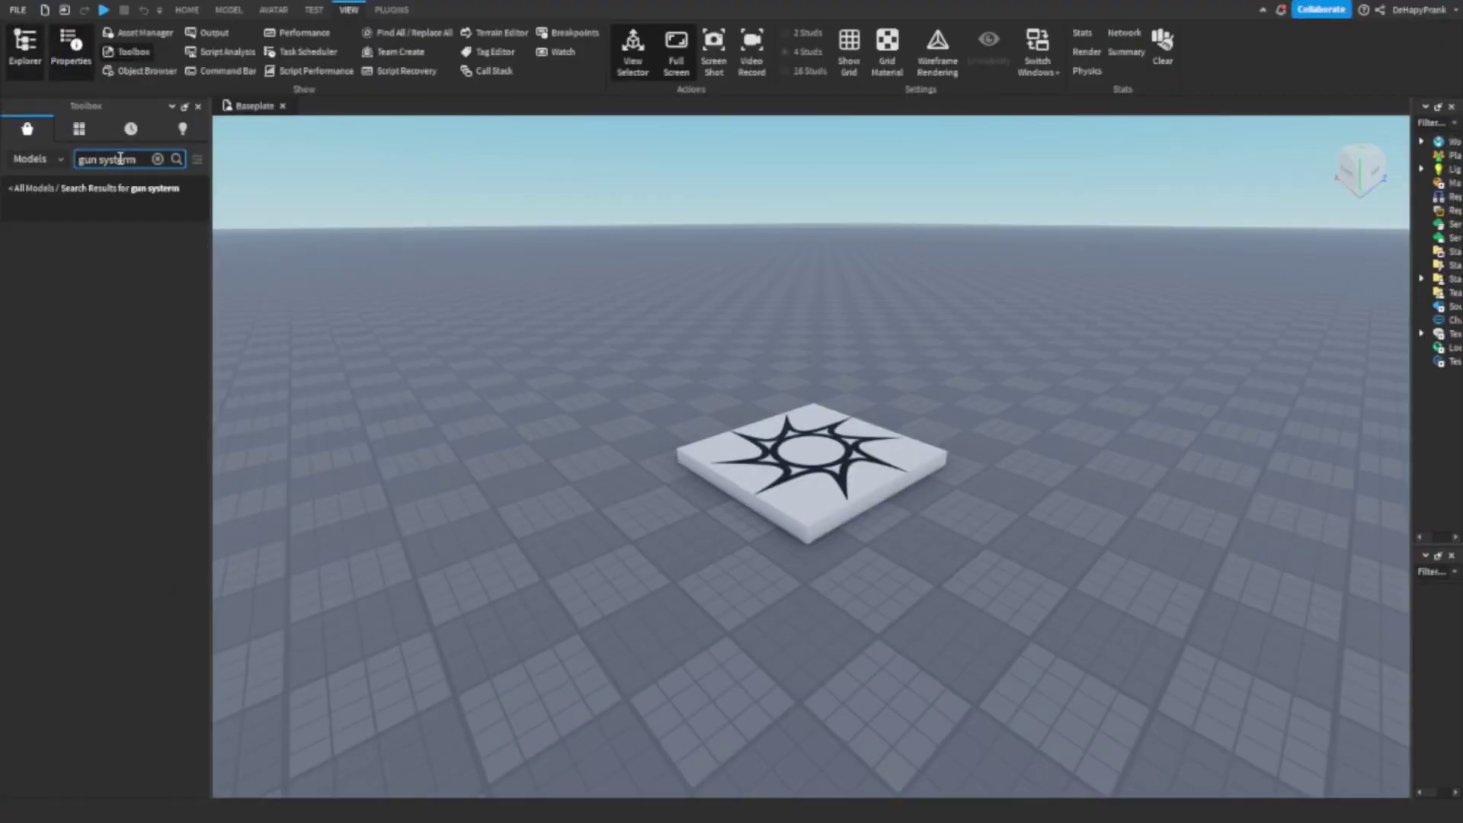
{"action": "left_click_drag", "start_coordinate": [355, 446], "coordinate": [549, 474]}
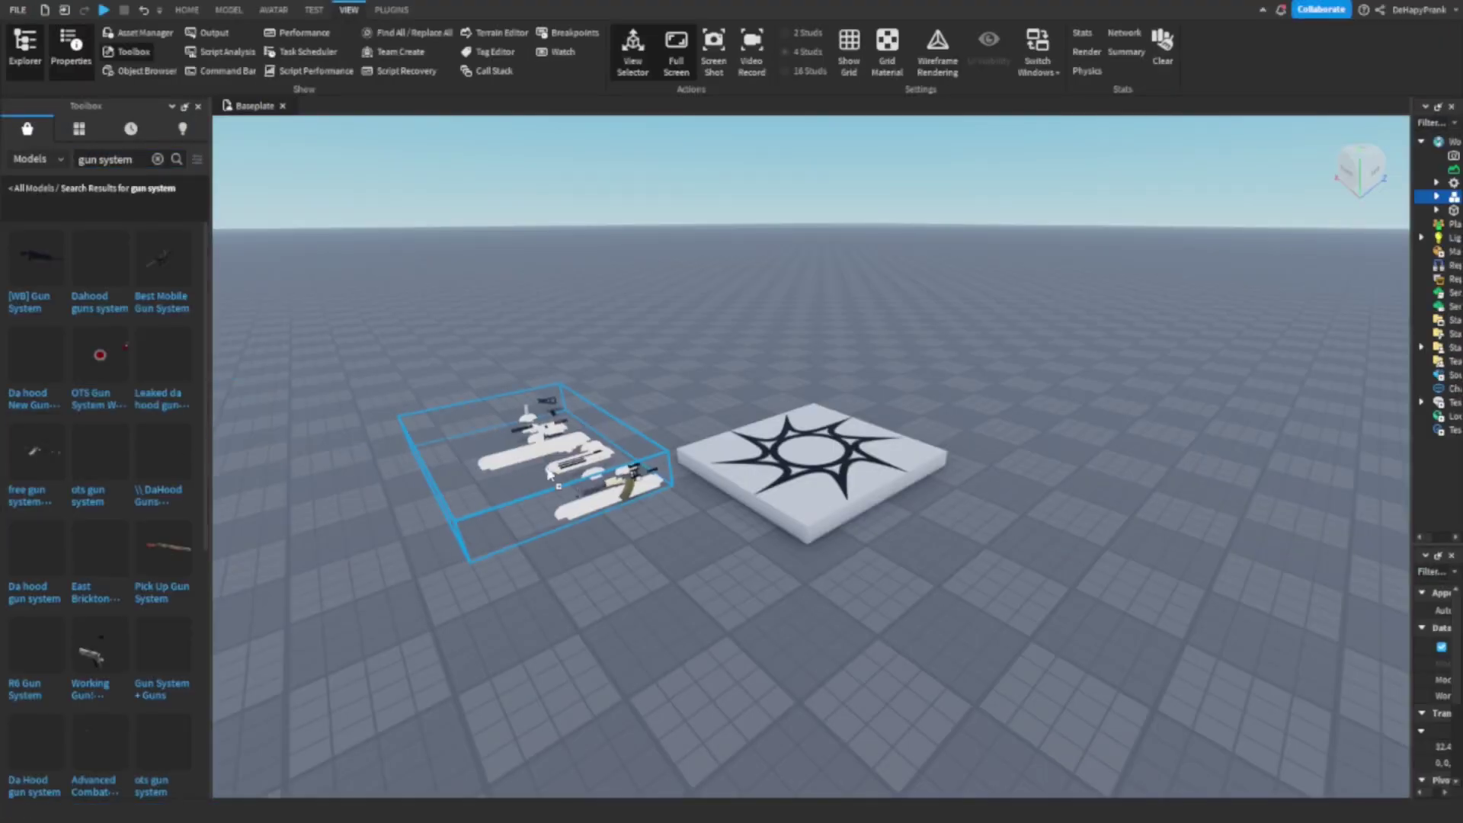
{"action": "left_click_drag", "start_coordinate": [1412, 305], "coordinate": [1250, 305]}
{"action": "left_click", "coordinate": [1273, 198]}
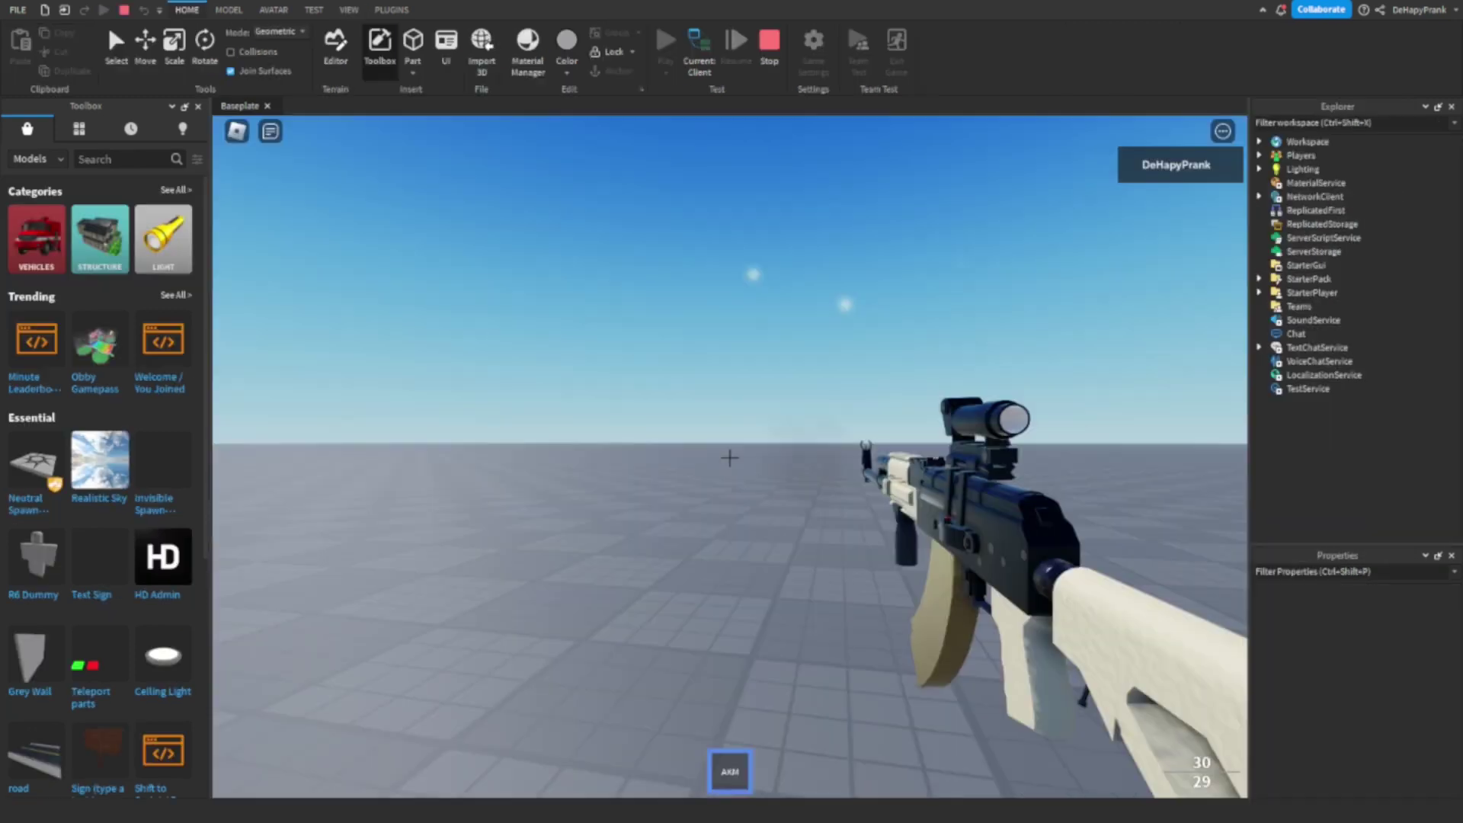
{"action": "left_click", "coordinate": [730, 458]}
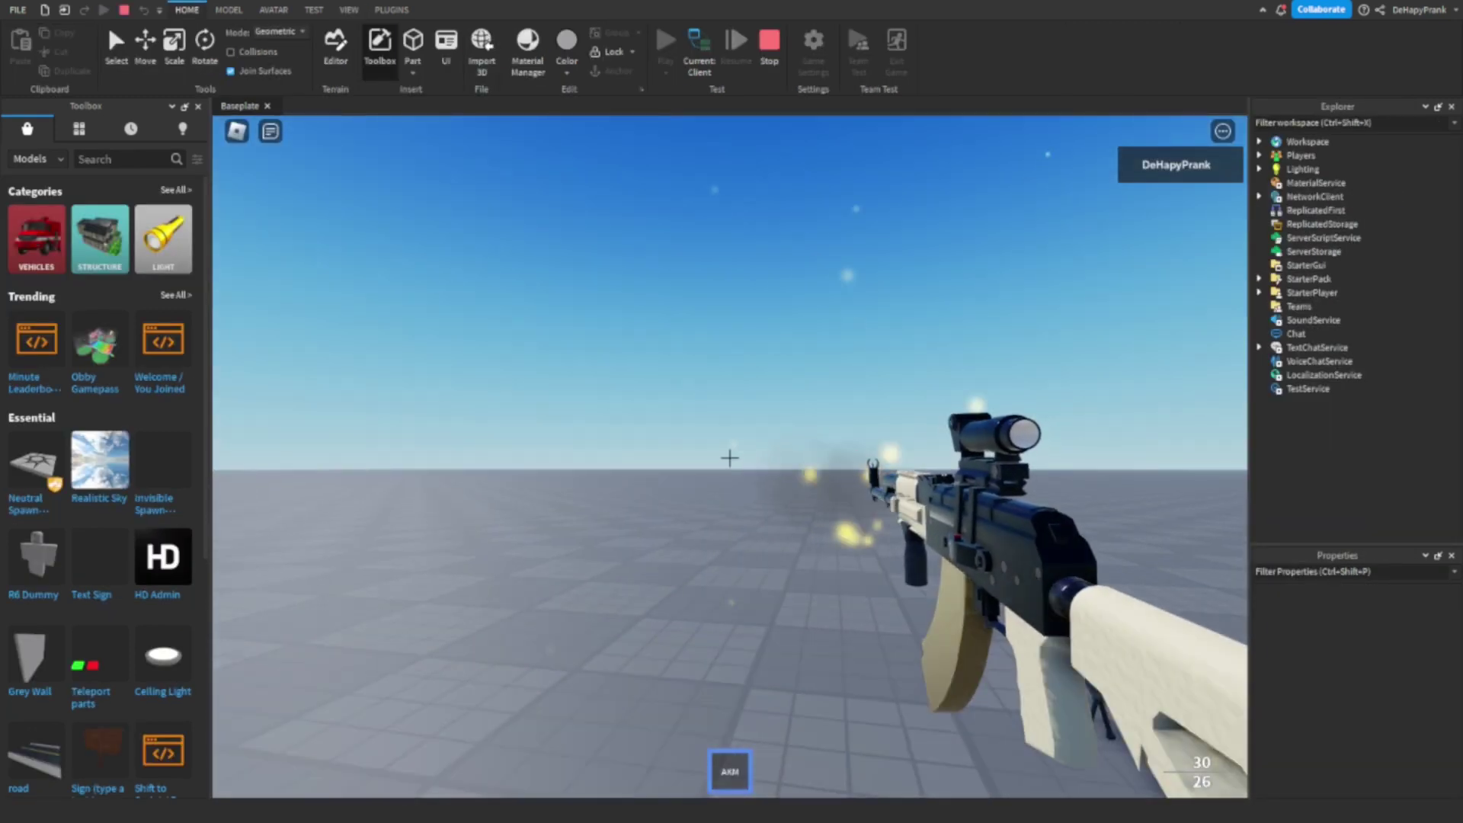
Fire the AKM toward the weapon table, then walk off the spawn pad and look around
{"action": "left_click_drag", "start_coordinate": [730, 458], "coordinate": [729, 458]}
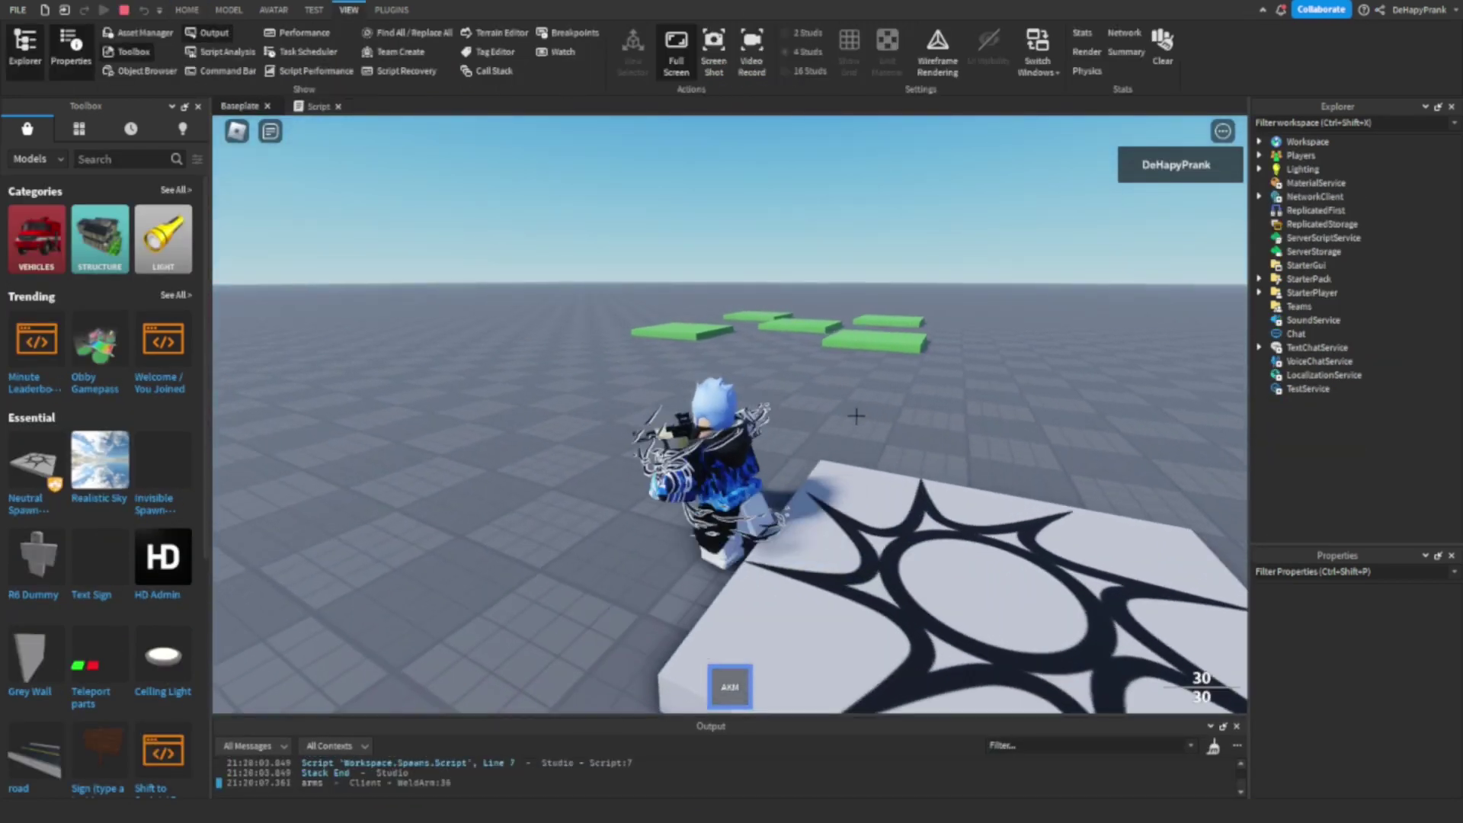
{"action": "key", "text": "w"}
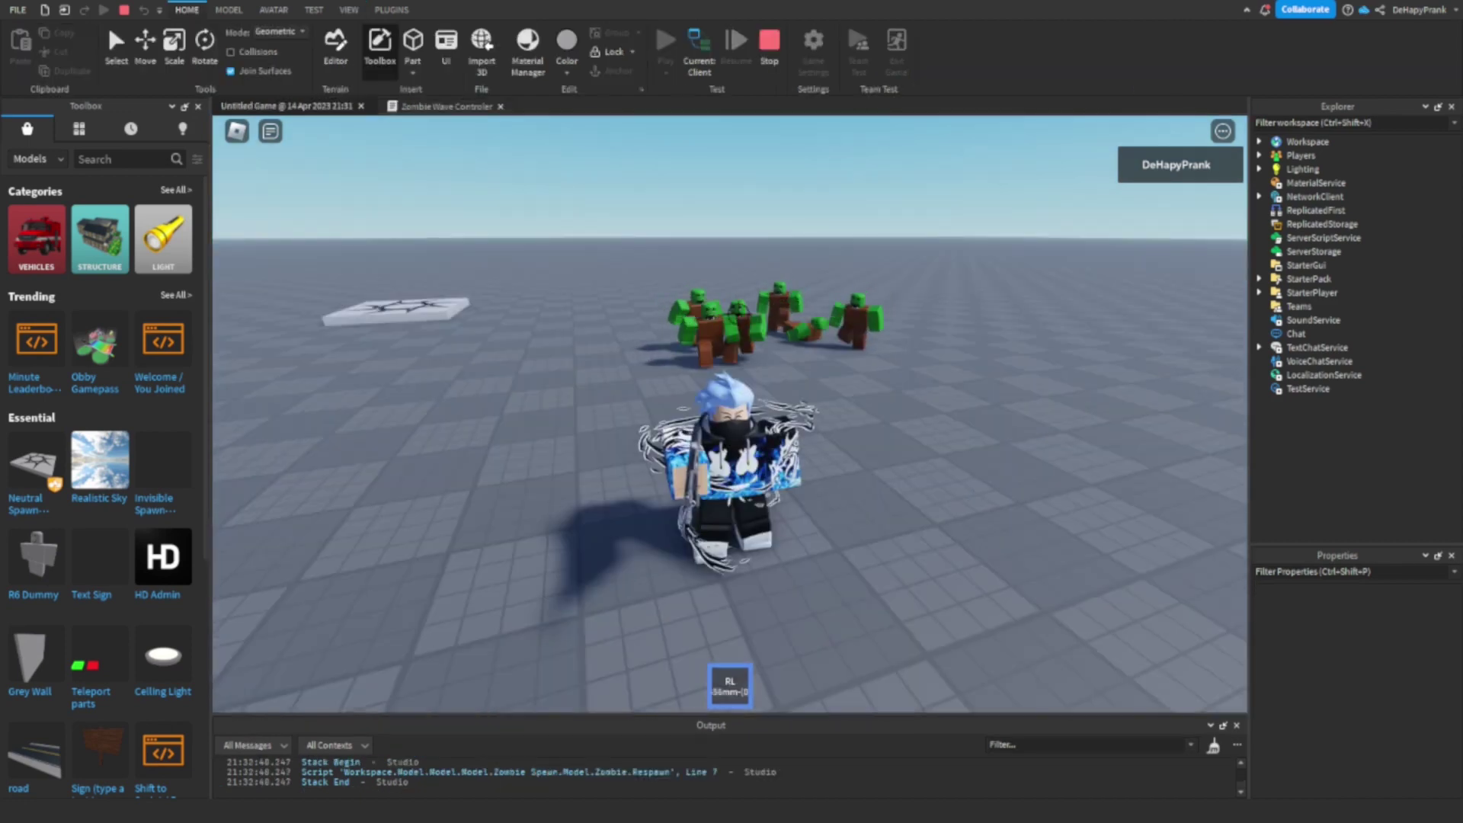
{"action": "right_click_drag", "start_coordinate": [884, 338], "coordinate": [809, 334]}
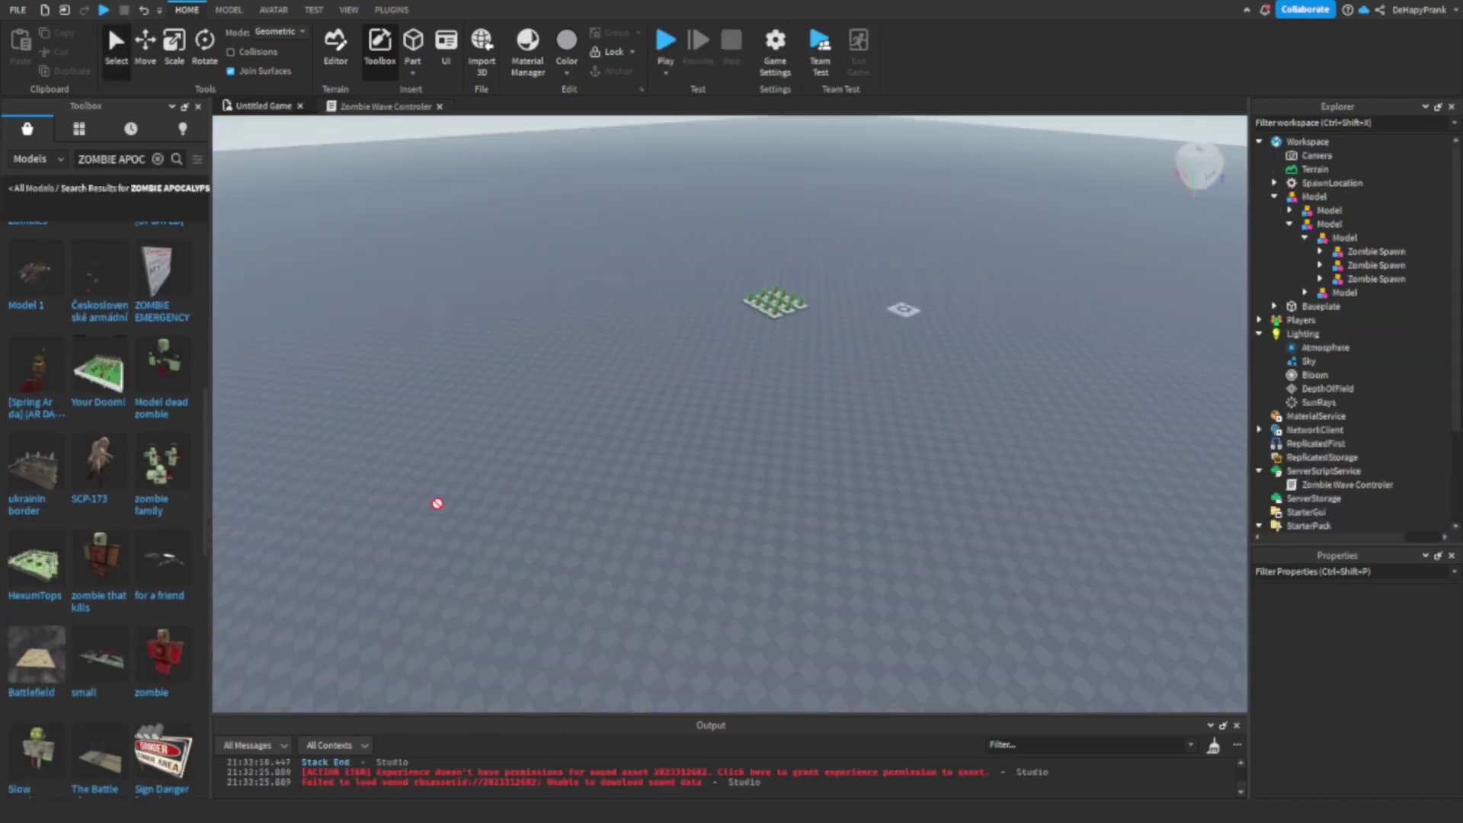
Drop the forest arena map into the game, then walk toward the zombies with the gun equipped
{"action": "left_click_drag", "start_coordinate": [436, 503], "coordinate": [477, 501]}
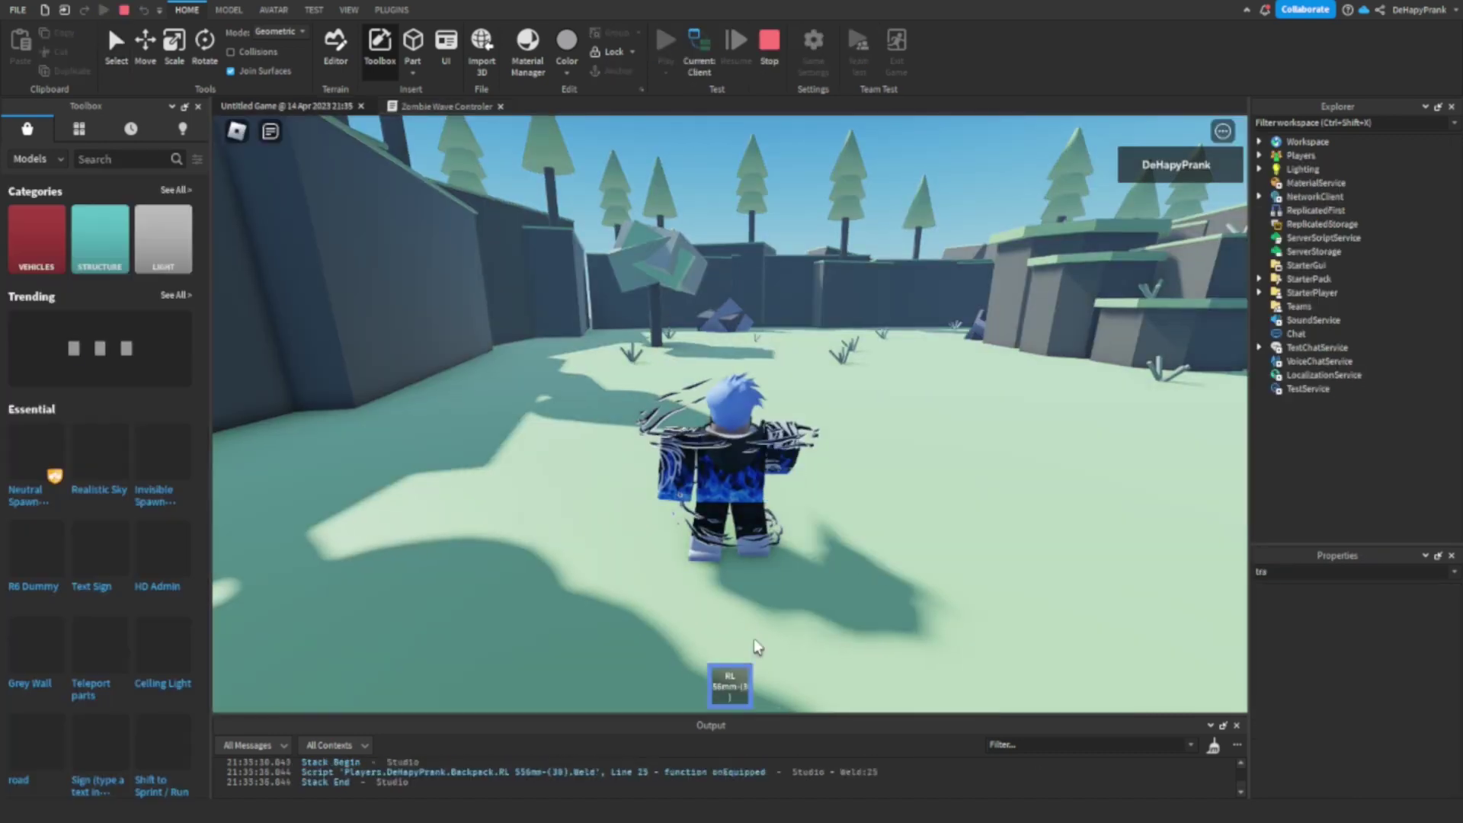
{"action": "key", "text": "w"}
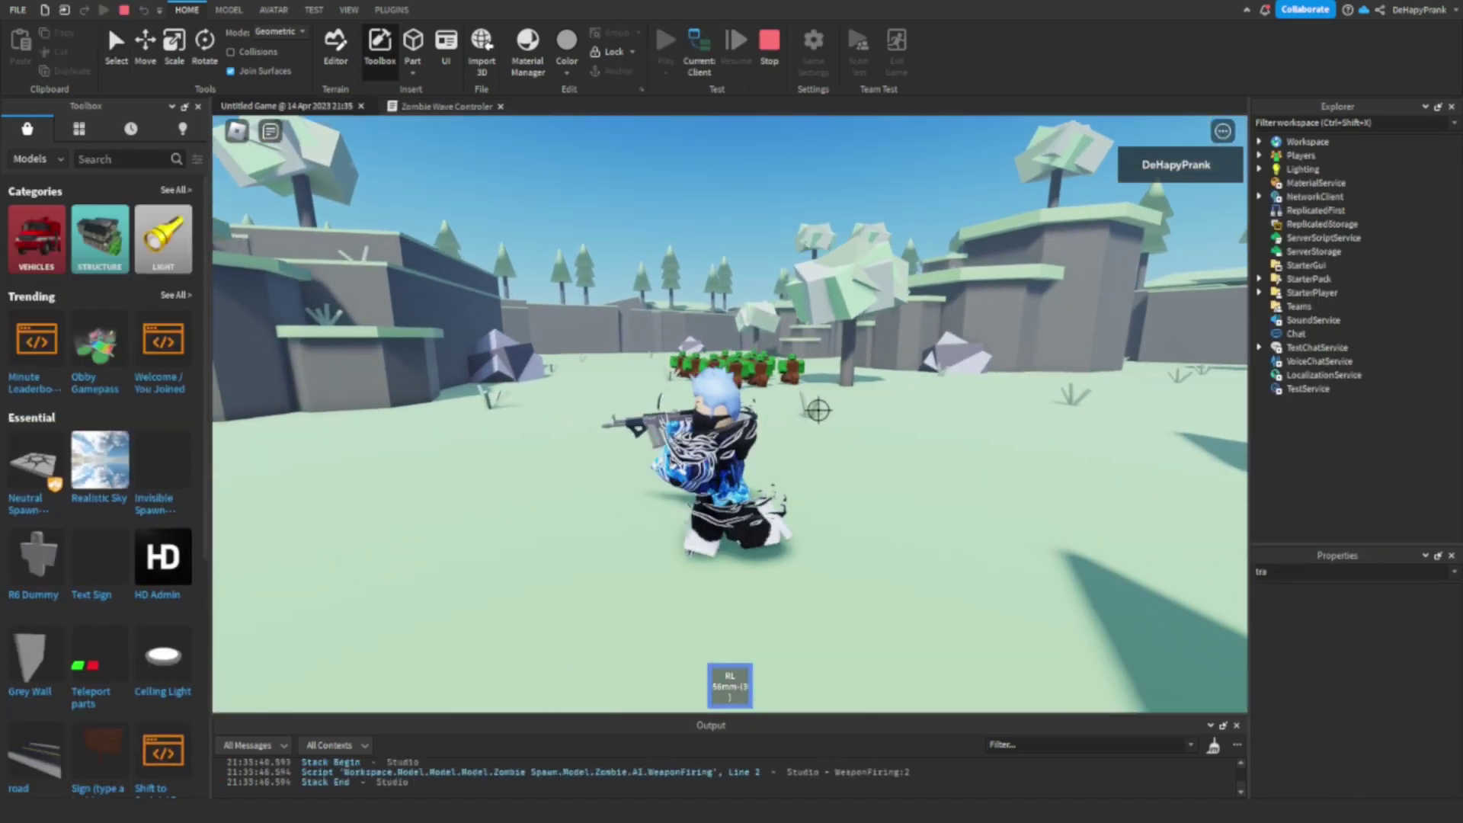
{"action": "key", "text": "1"}
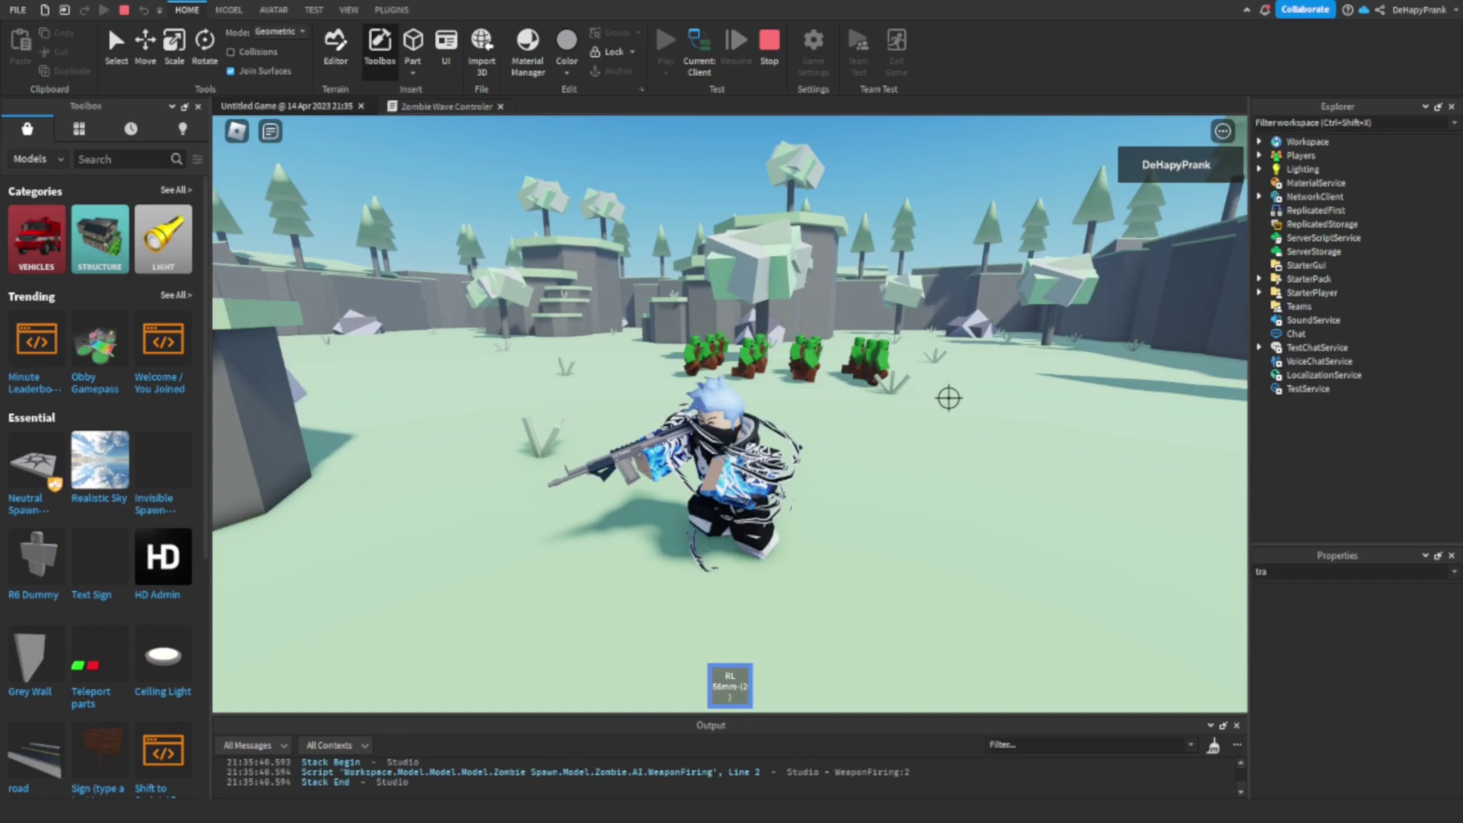
{"action": "scroll", "coordinate": [730, 414], "scroll_direction": "up", "scroll_amount": 5}
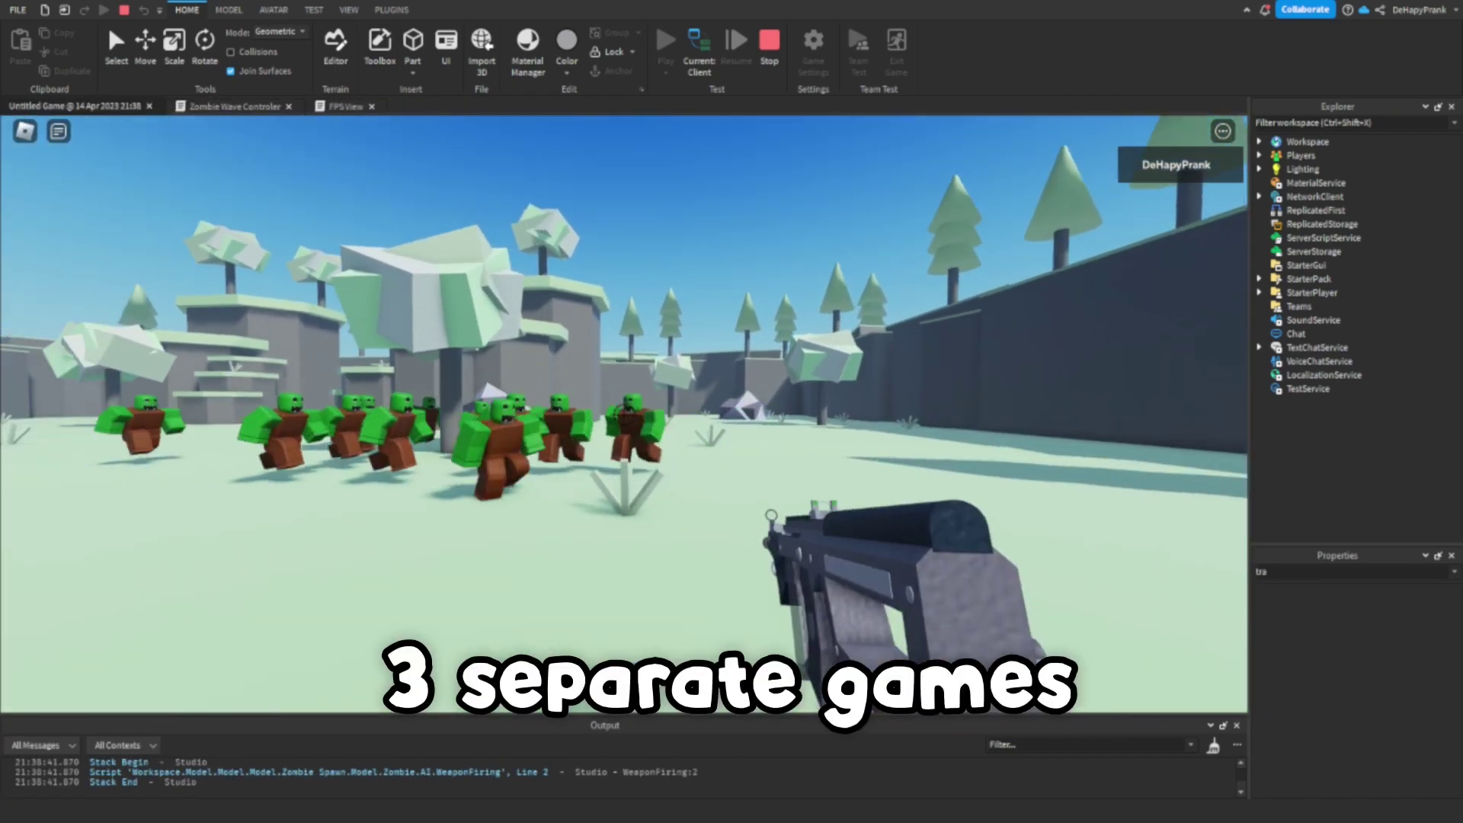
Equip the RL 556mm rifle, shoot down the zombie group, then stop the playtest
{"action": "key", "text": "1"}
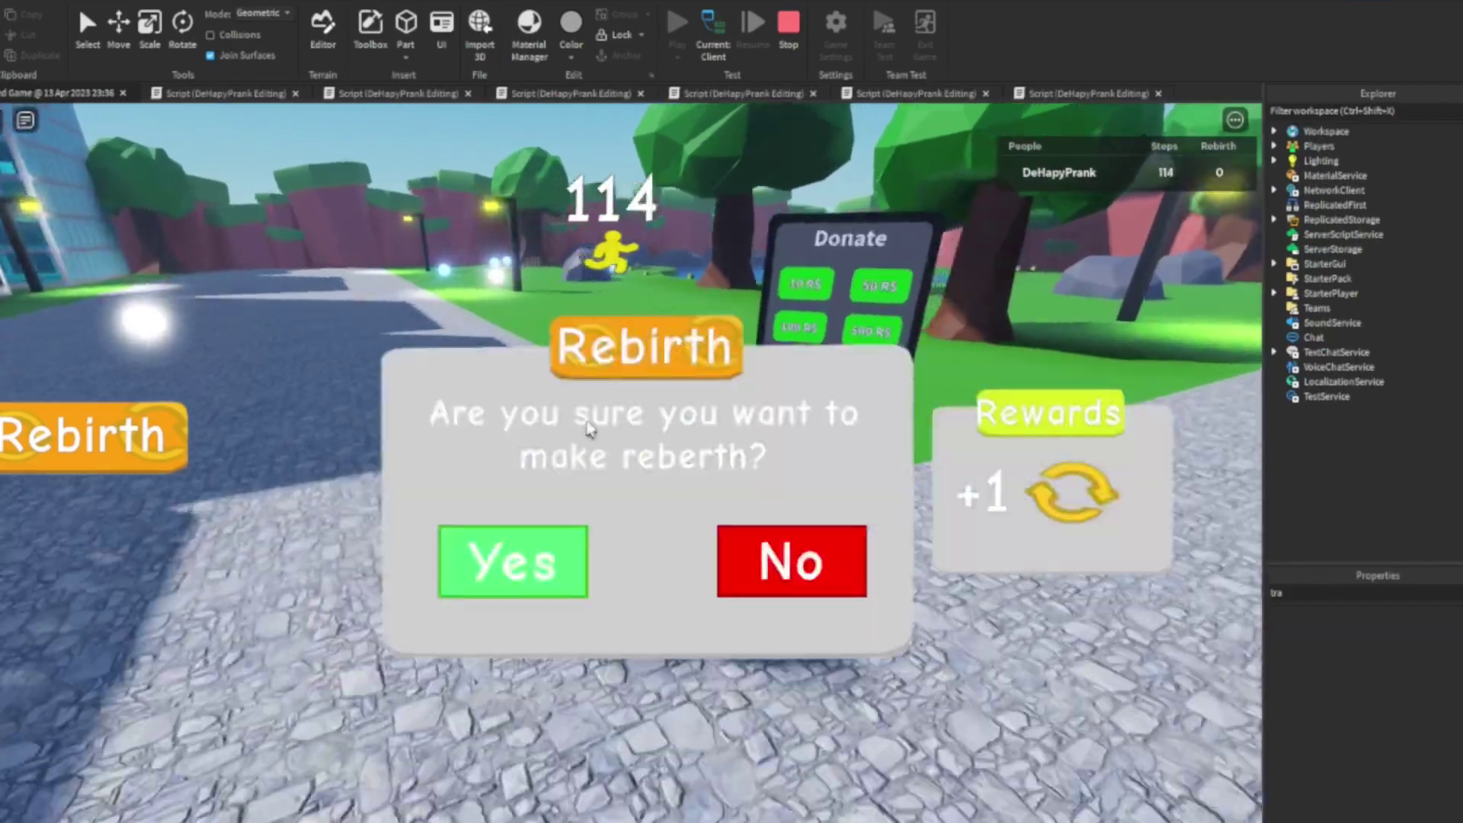
{"action": "left_click", "coordinate": [513, 561]}
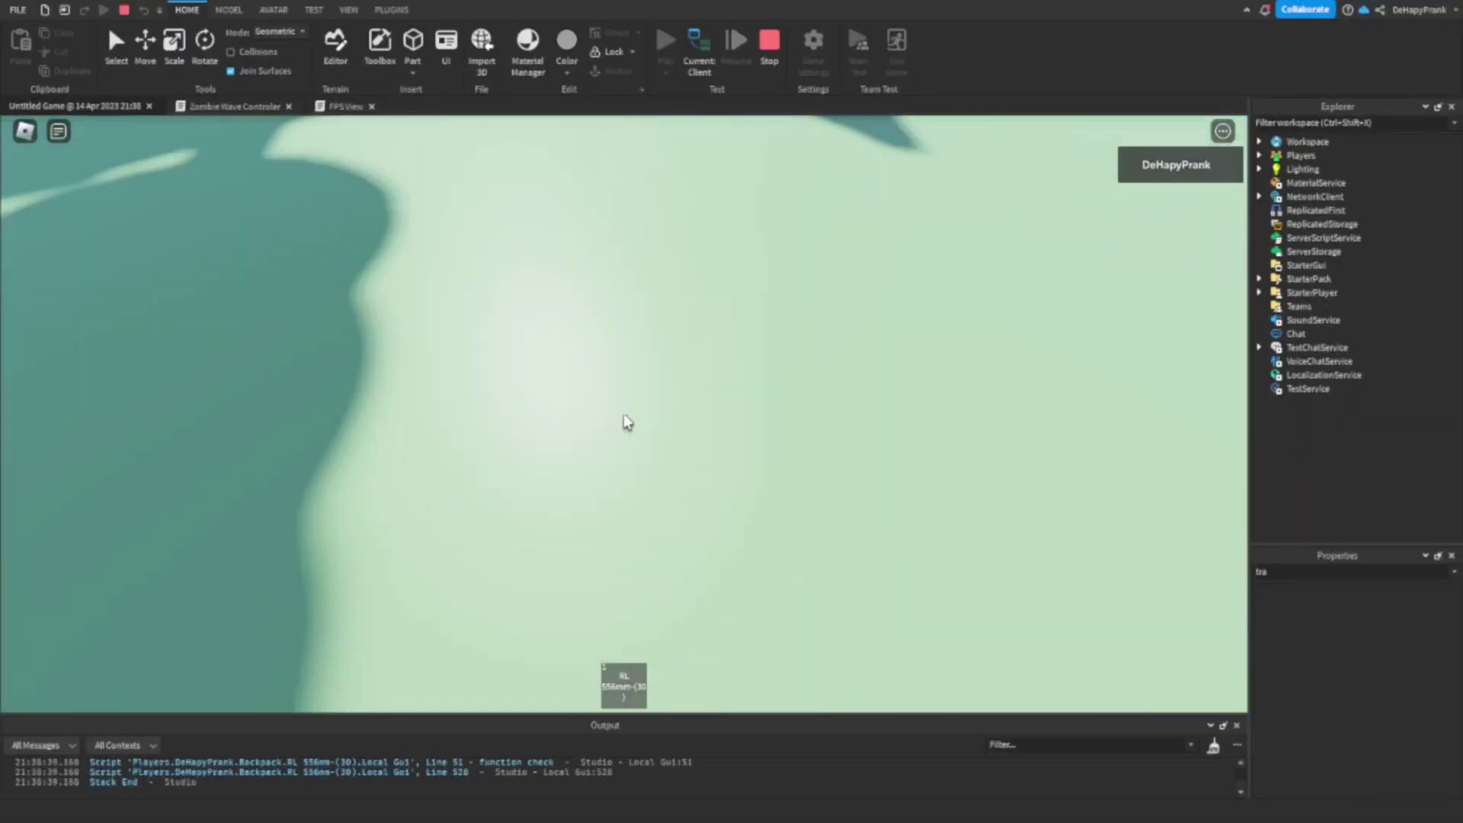
{"action": "key", "text": "1"}
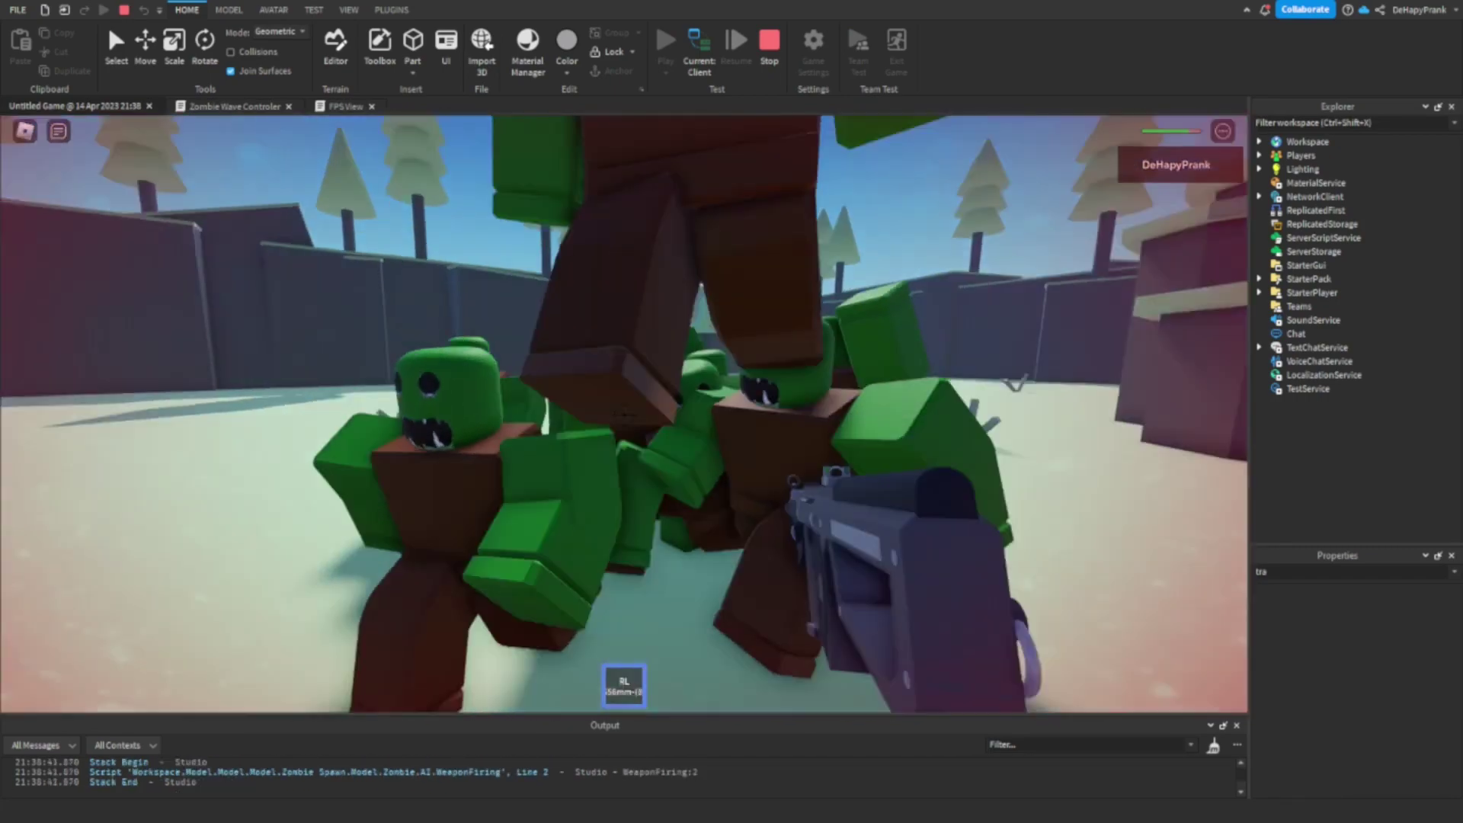
{"action": "left_click", "coordinate": [623, 414]}
{"action": "left_click", "coordinate": [624, 414]}
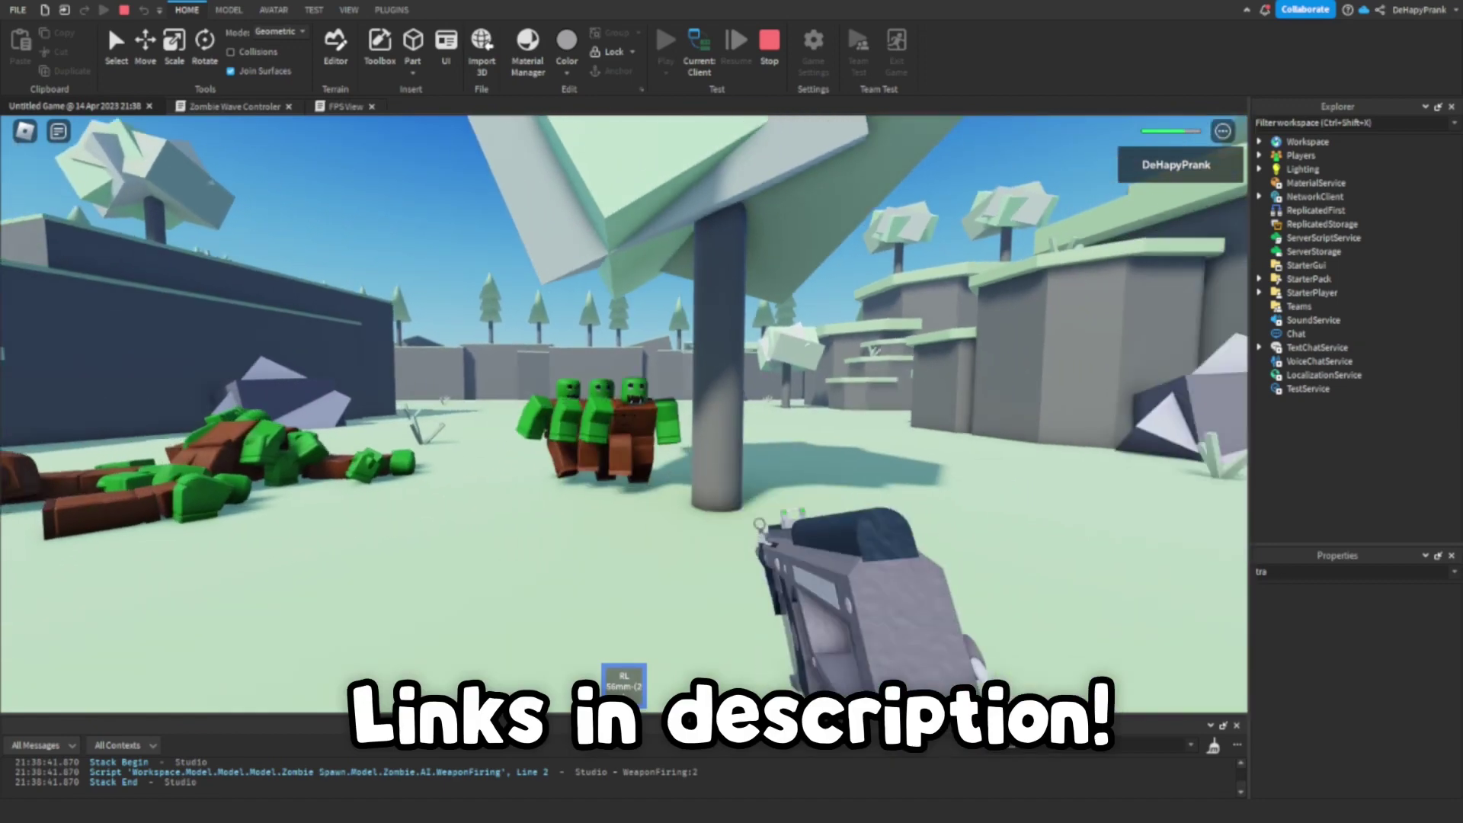
{"action": "left_click", "coordinate": [623, 413]}
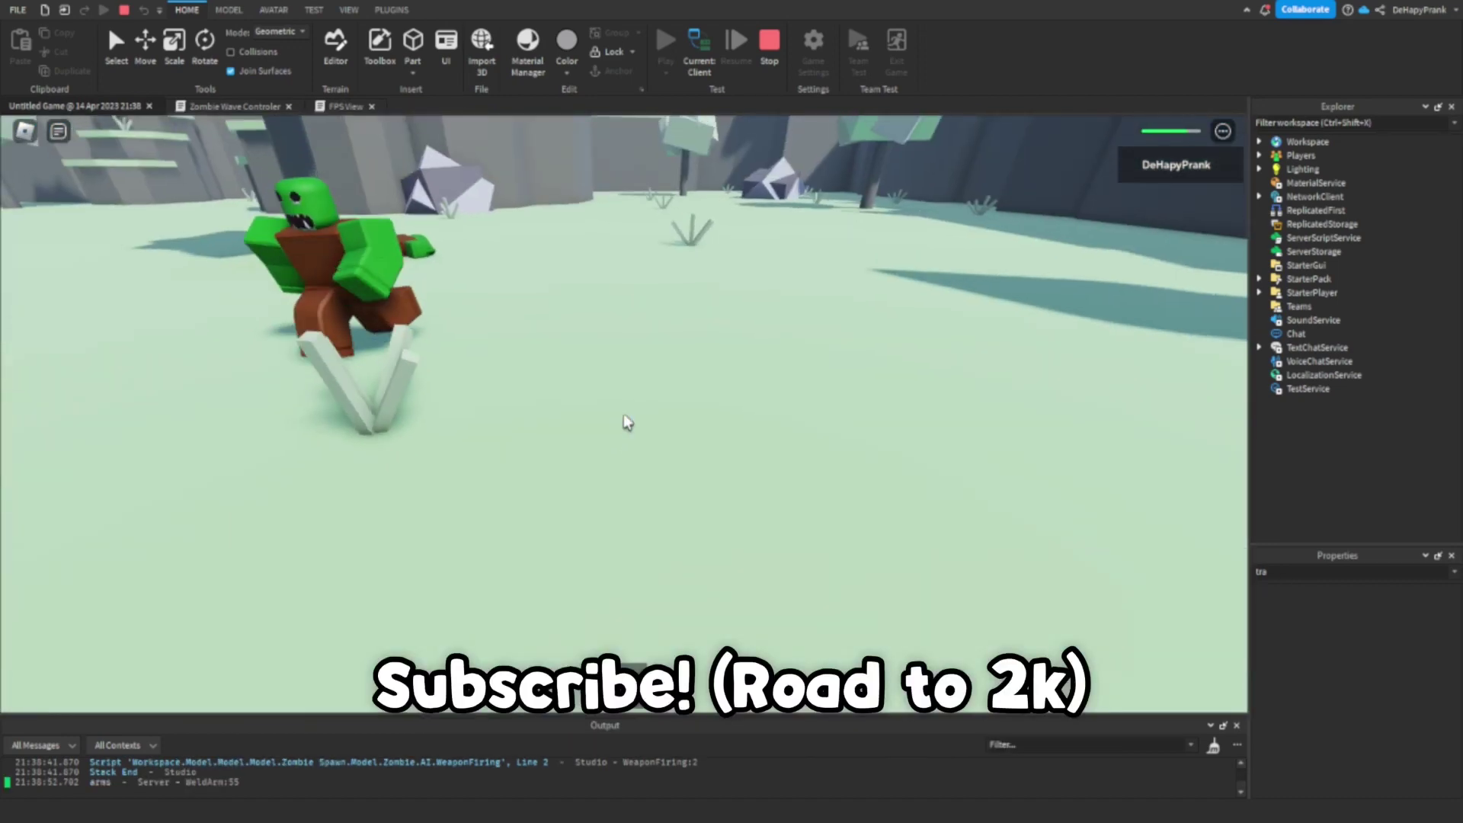
{"action": "key", "text": "Escape"}
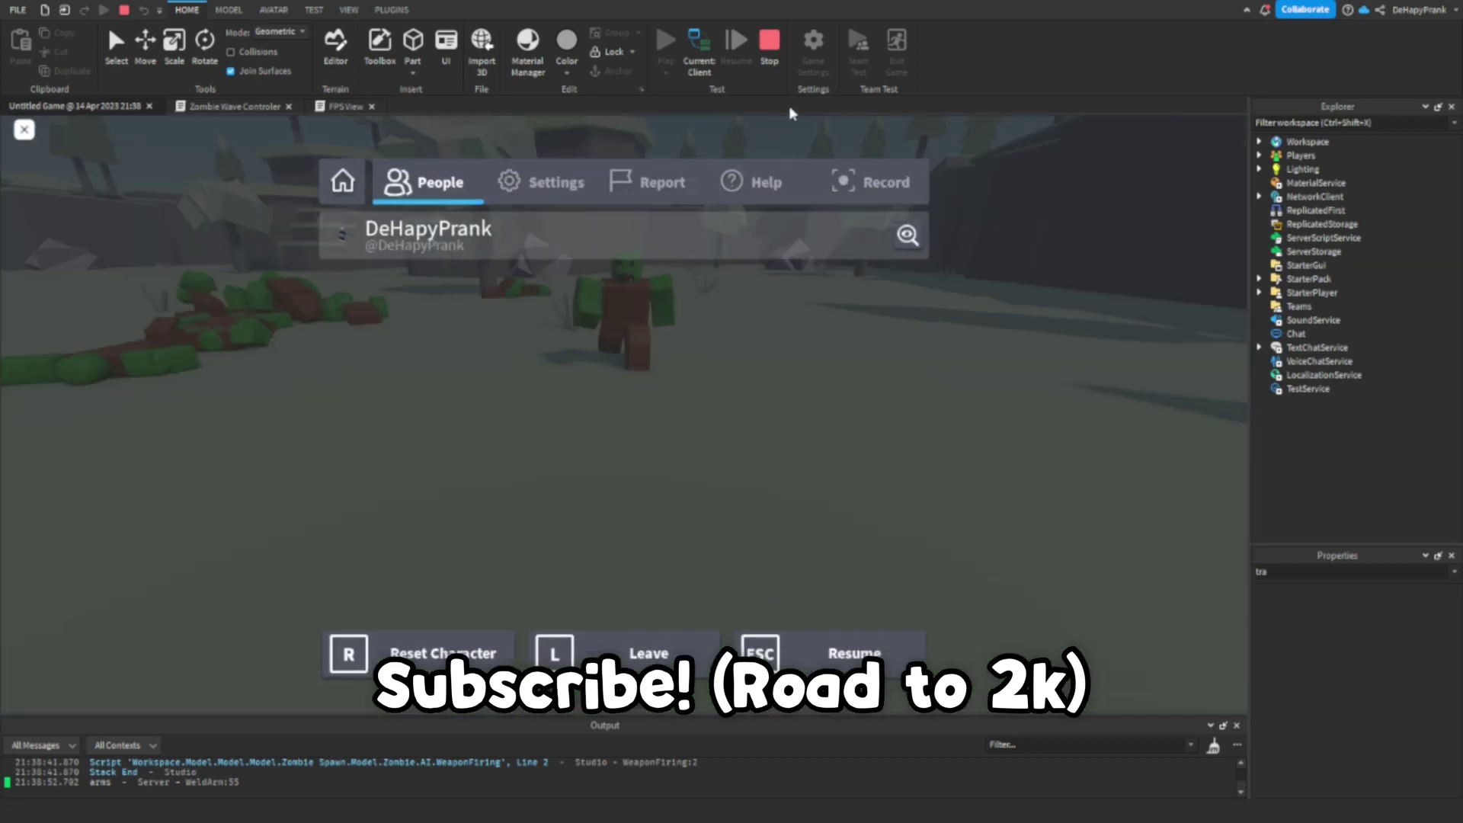
{"action": "key", "text": "shift+F5"}
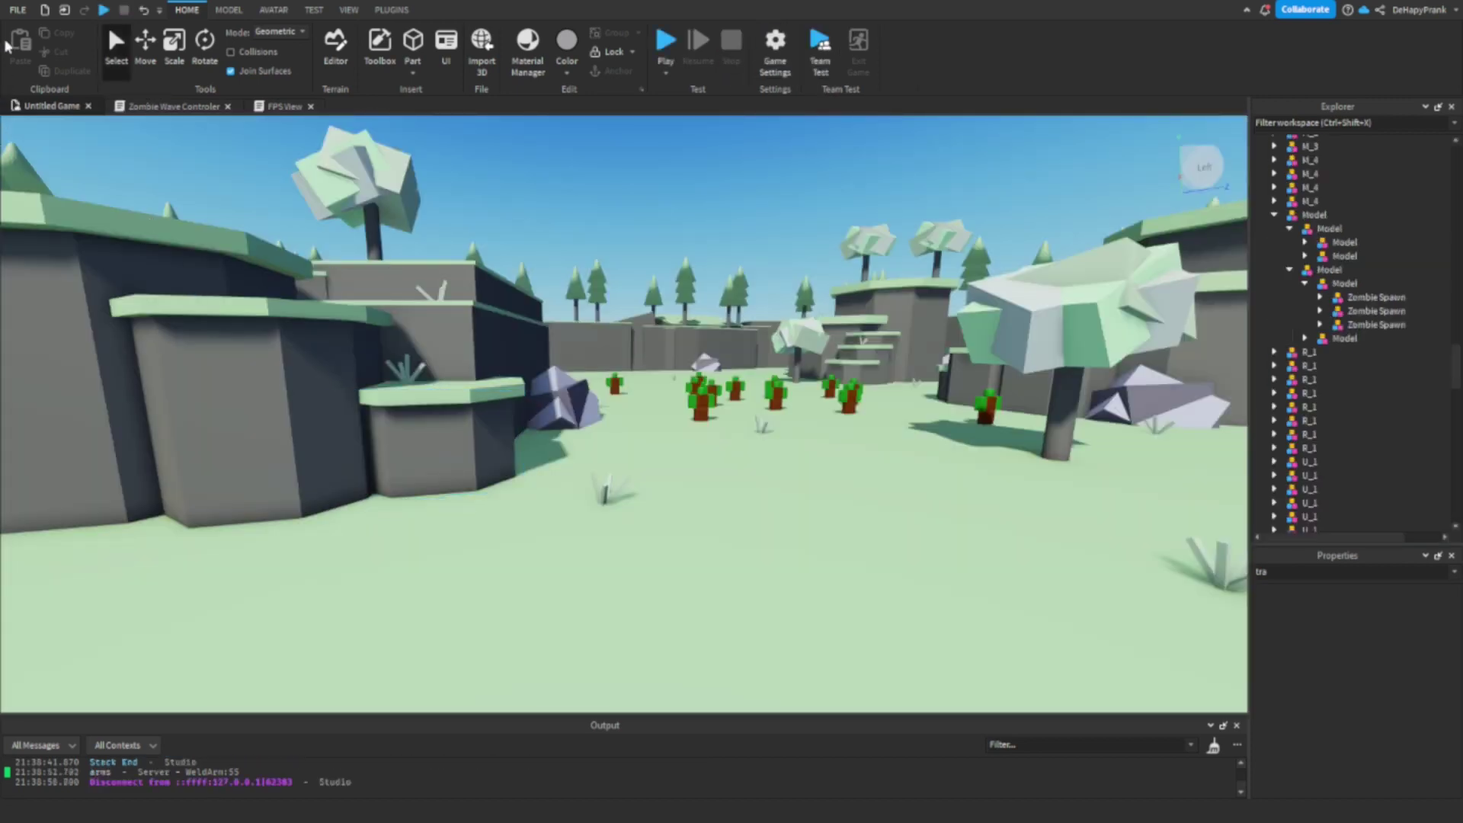